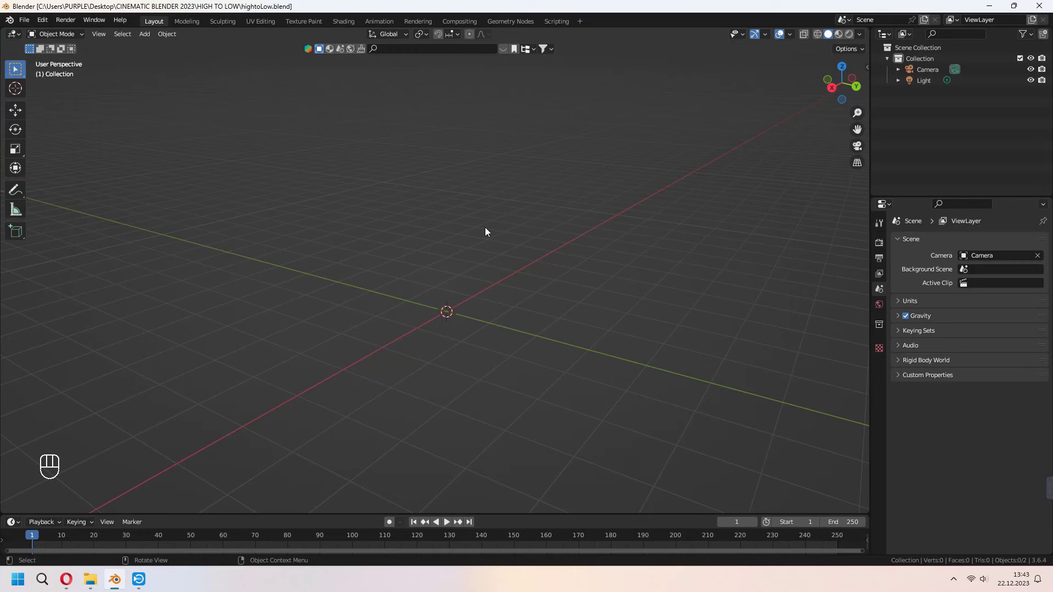
Add a mesh circle at the origin and open it for editing in vertex selection mode.
key(shift+a)
mouse_move(485, 227)
click(535, 249)
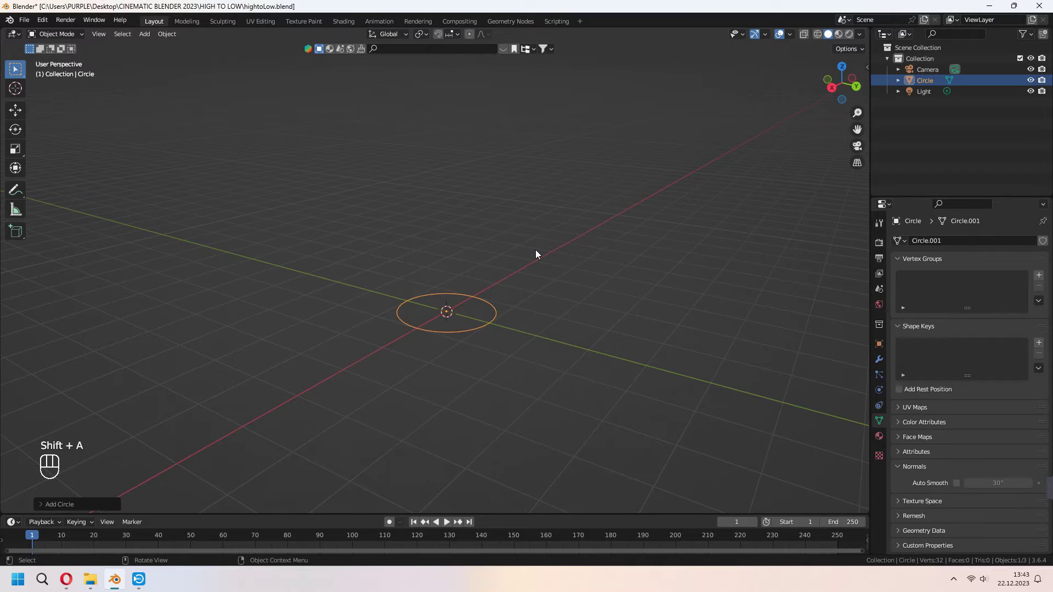
middle_drag(543, 301, 606, 318)
key(Tab)
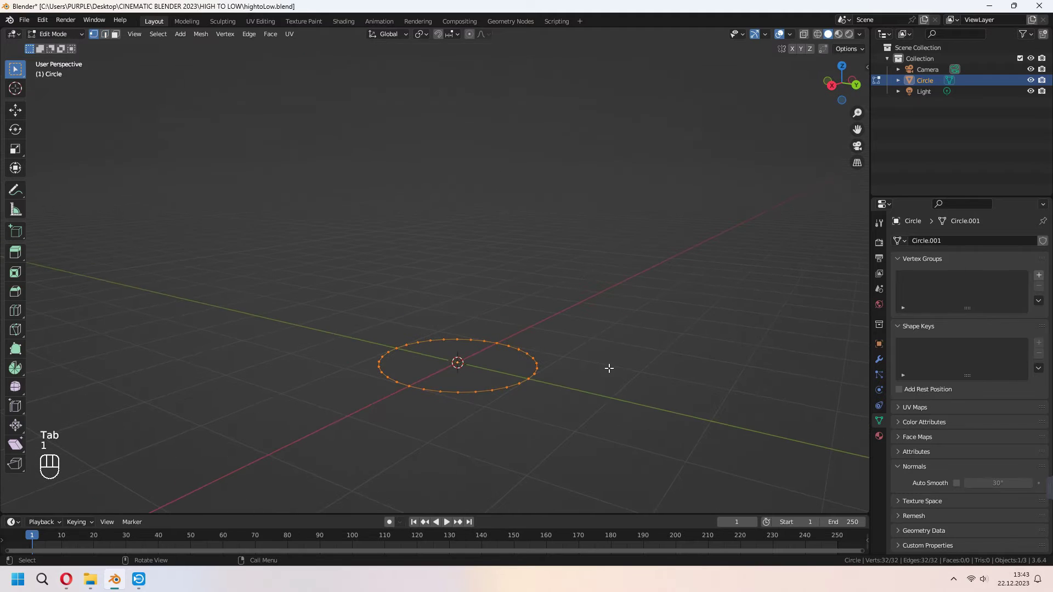
key(1)
Extrude the circle upward along Z and scale the upper ring inward to form a sloping vase foot.
key(e)
key(z)
click(611, 346)
key(s)
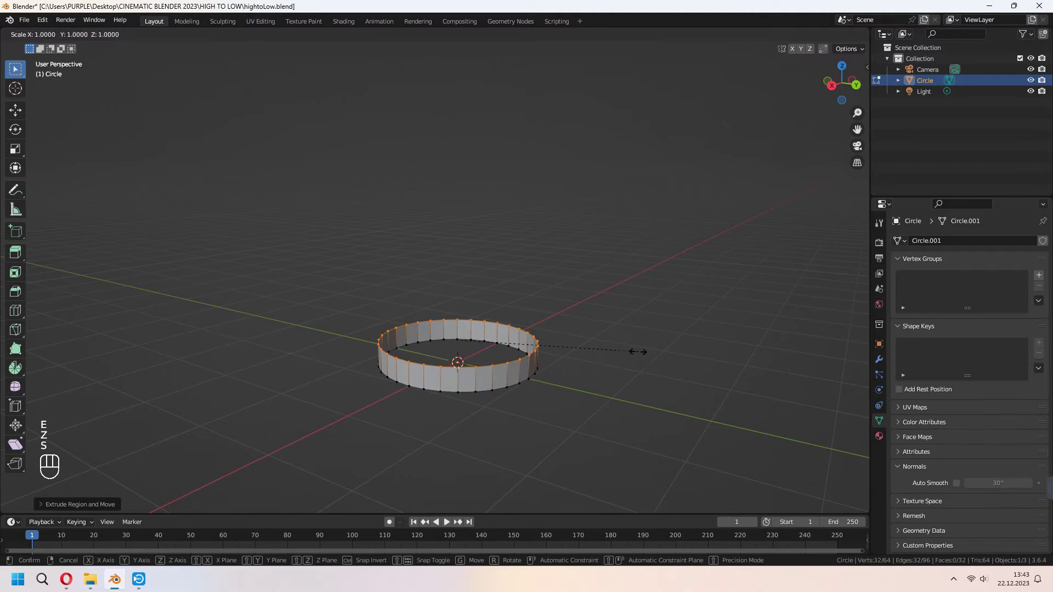
click(593, 344)
Extrude a short straight collar above the foot, and extrude its top ring outward and slightly upward to start the body.
key(e)
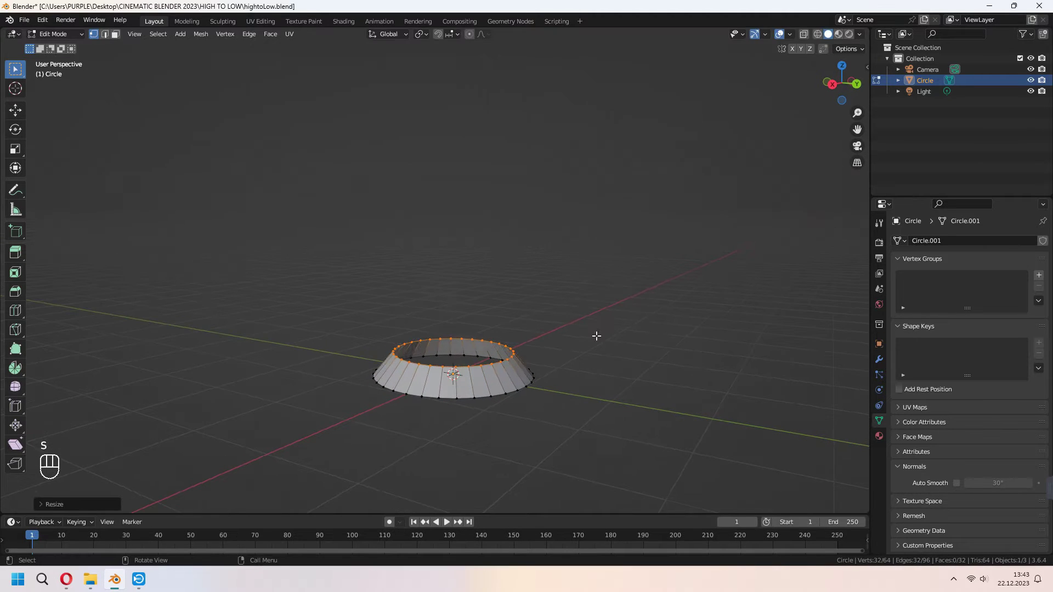
key(z)
click(600, 322)
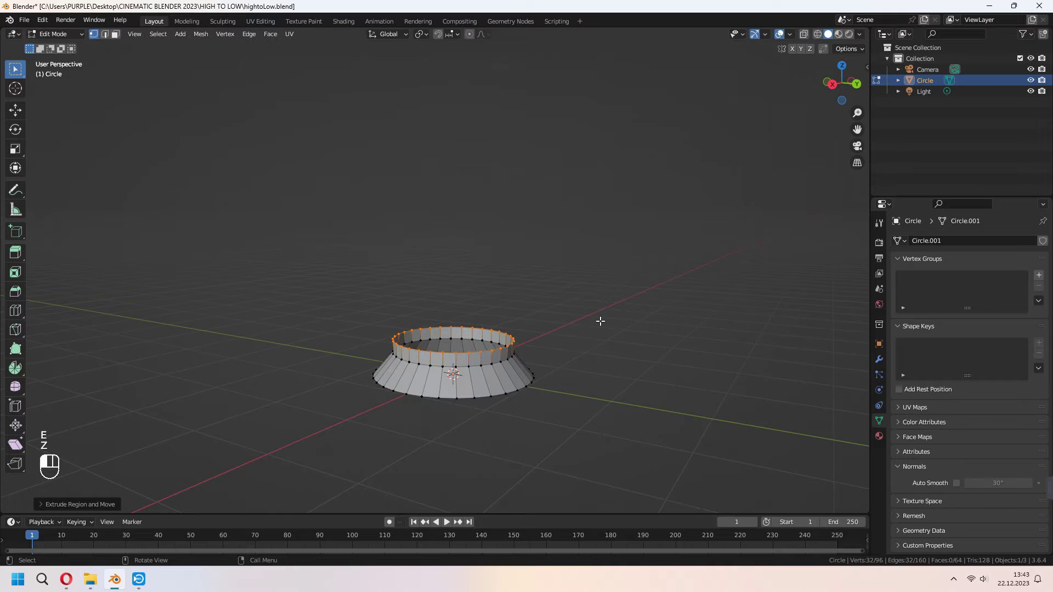
key(e)
key(s)
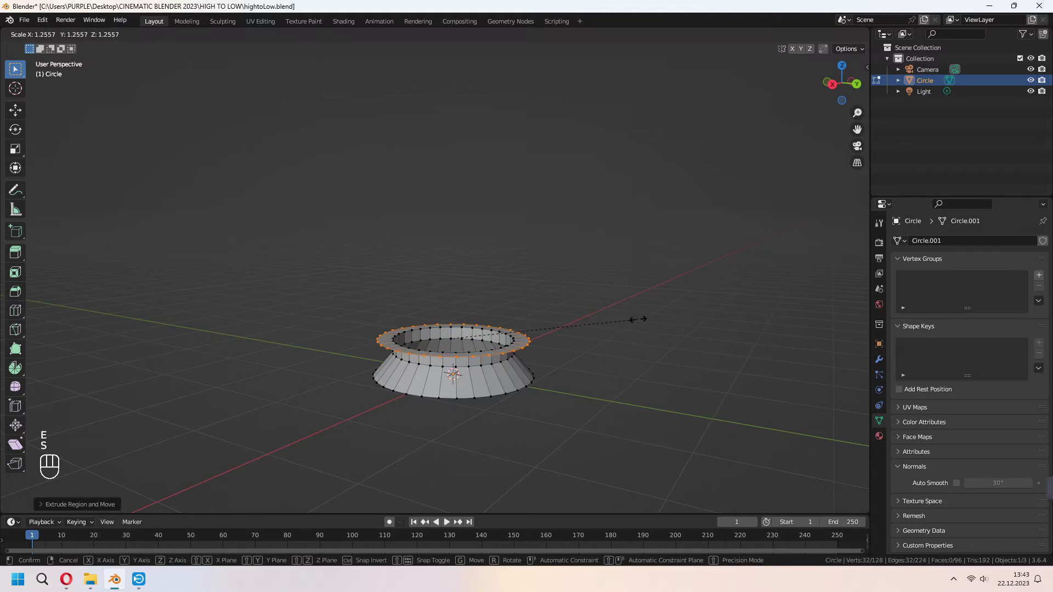
click(651, 319)
key(g)
key(z)
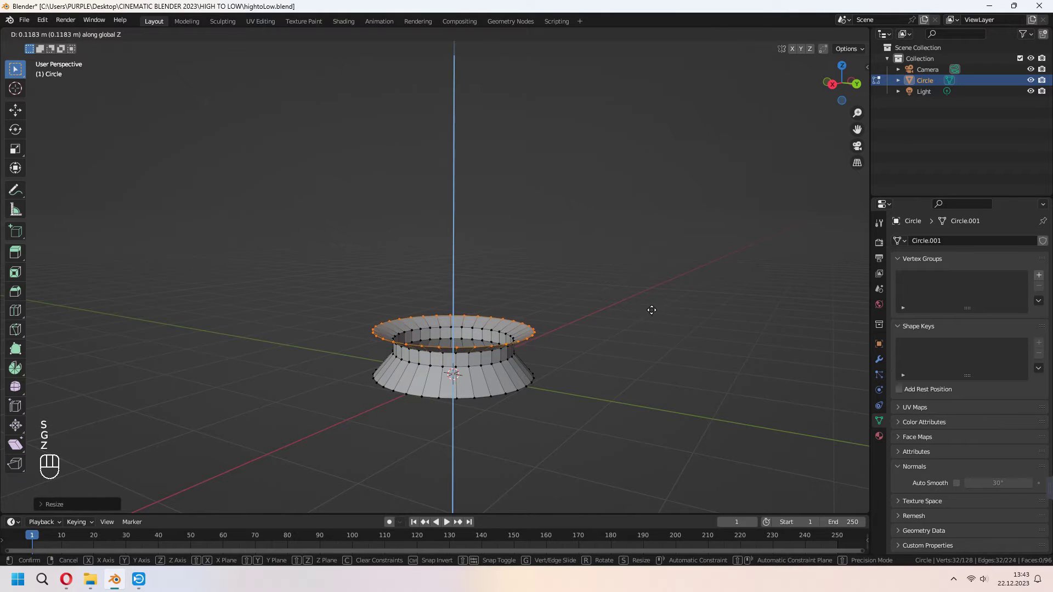
click(625, 328)
middle_drag(625, 328, 623, 334)
scroll(622, 354, down, 2)
Extrude the top ring upward along Z twice, widening it after each extrusion, to form the vase's lower body.
key(e)
key(z)
click(628, 317)
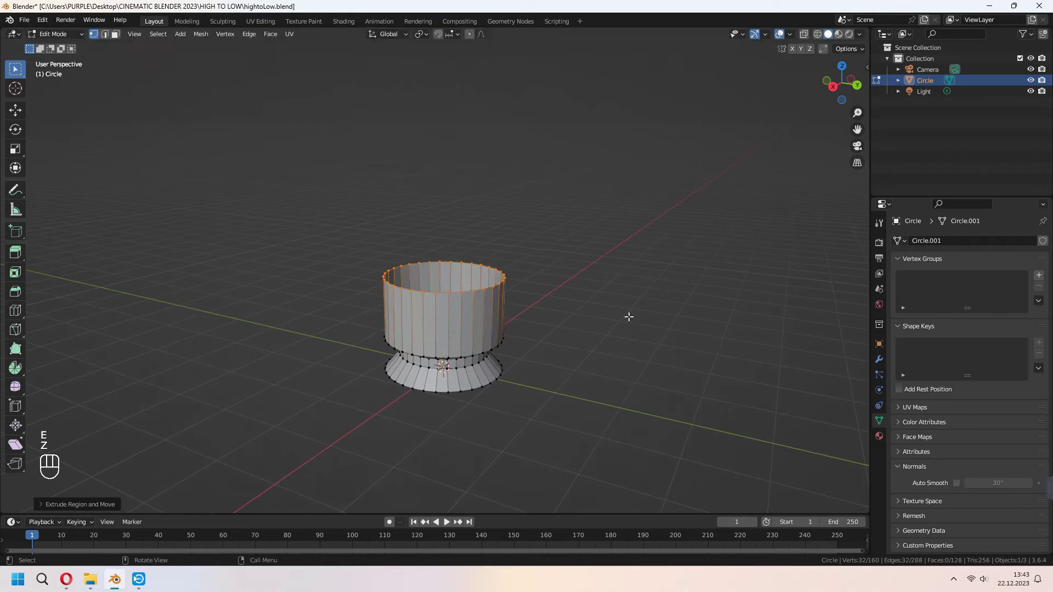
key(s)
click(793, 338)
key(e)
key(z)
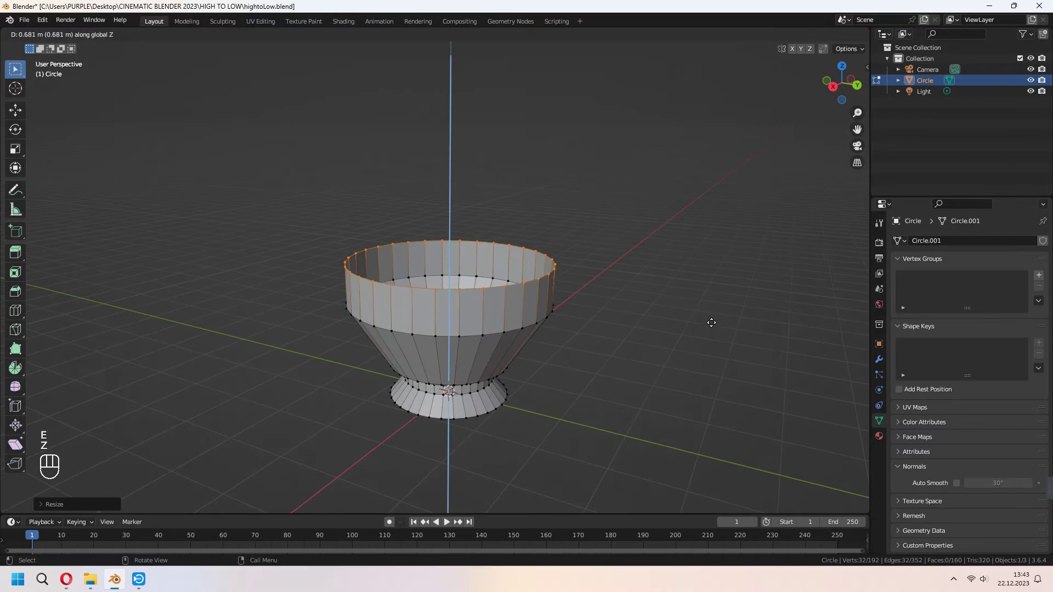
click(739, 338)
key(s)
click(707, 319)
Extrude the top ring upward along Z once more and narrow it slightly to complete the belly.
key(e)
key(z)
click(701, 268)
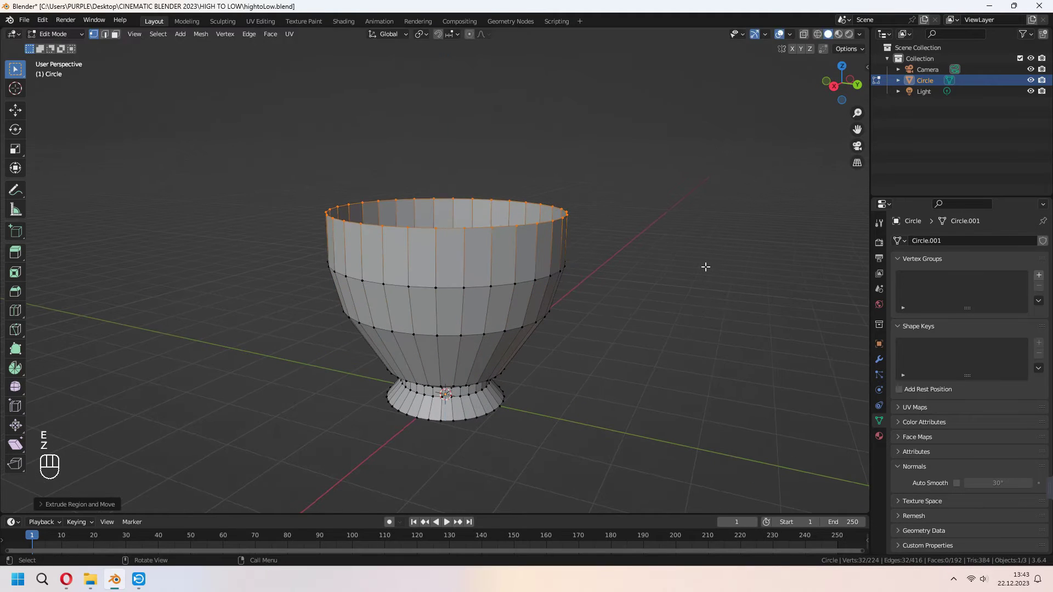
key(s)
click(696, 263)
Extrude the belly's top ring inward, raise it along Z and scale it down to form the shoulder.
shift+middle_drag(699, 274, 695, 324)
key(e)
key(s)
click(647, 300)
key(g)
key(z)
click(653, 259)
key(s)
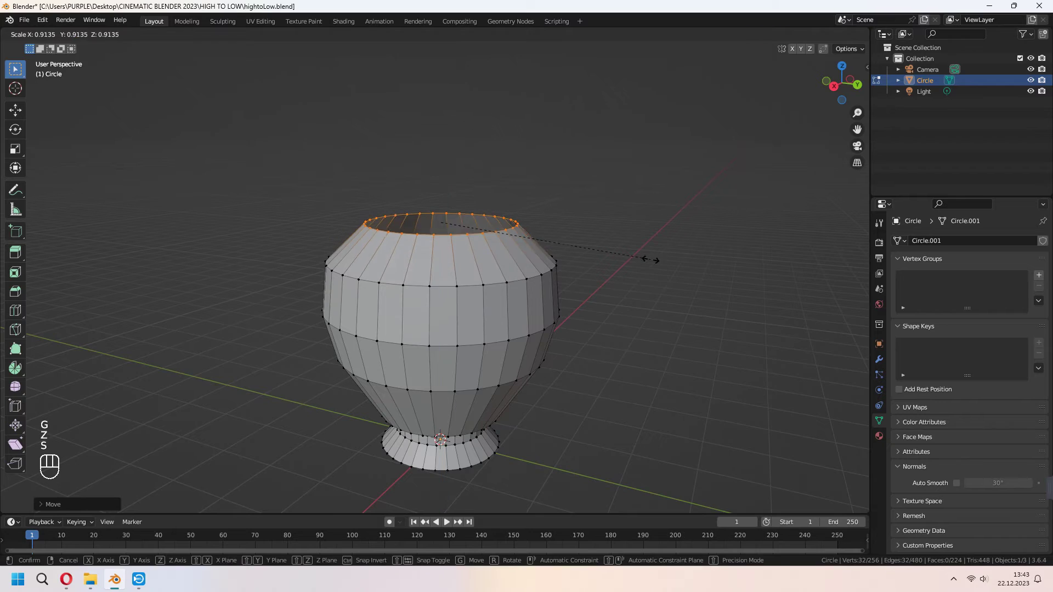
click(630, 265)
Extrude the shoulder upward and narrow it to the neck's width, and extrude a straight neck above it.
key(e)
key(z)
click(670, 250)
key(s)
click(590, 201)
key(e)
key(z)
click(601, 203)
Extrude the neck's top ring outward and upward into a flared mouth, and extrude a vertical rim above it.
key(e)
key(s)
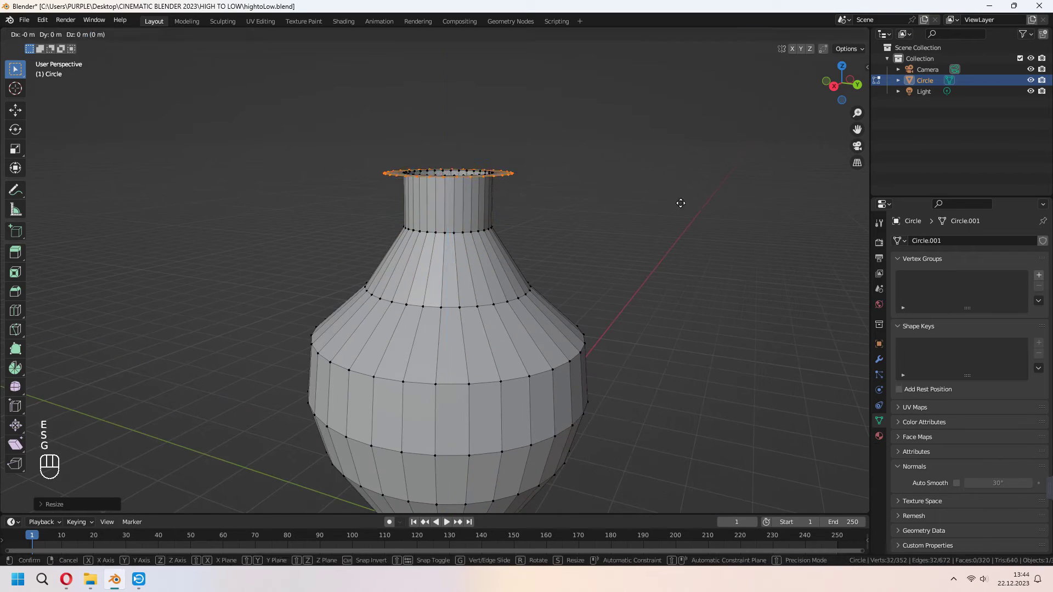
click(681, 202)
key(e)
key(z)
key(s)
key(e)
key(z)
click(712, 230)
Shade the vase smooth with auto smooth at 30°, and extrude the top rim inward and down to give it thickness.
key(Tab)
key(Tab)
middle_drag(707, 233, 649, 282)
scroll(648, 282, up, 5)
key(e)
key(s)
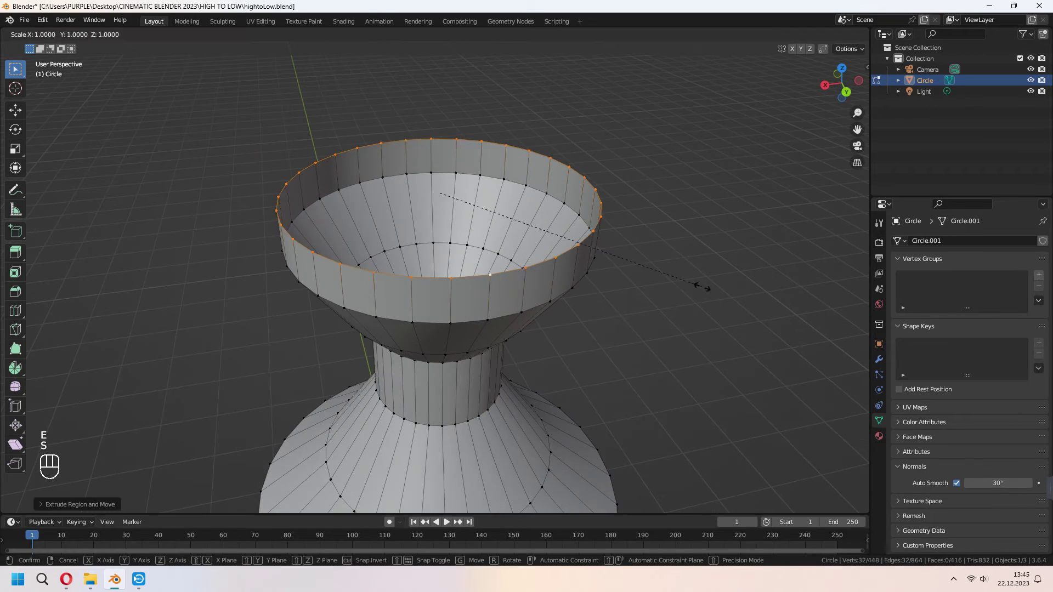
click(679, 274)
key(e)
key(z)
click(680, 299)
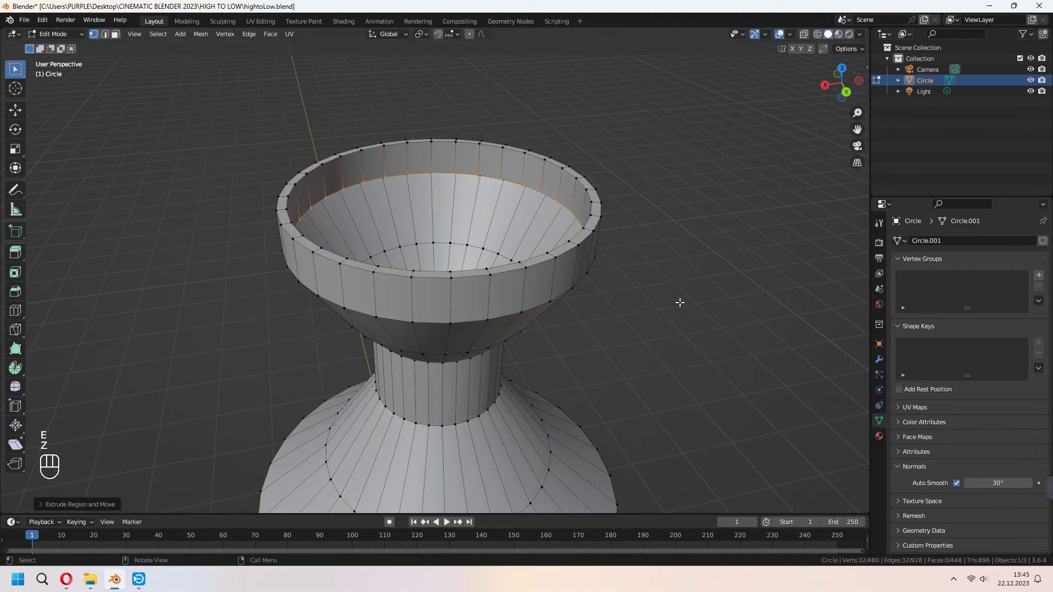
Scale the rim's inner lower ring slightly inward, fill it with a face, and return to Object Mode.
key(s)
click(668, 298)
key(f)
scroll(658, 305, down, 2)
key(Tab)
middle_drag(628, 320, 631, 274)
scroll(619, 296, down, 3)
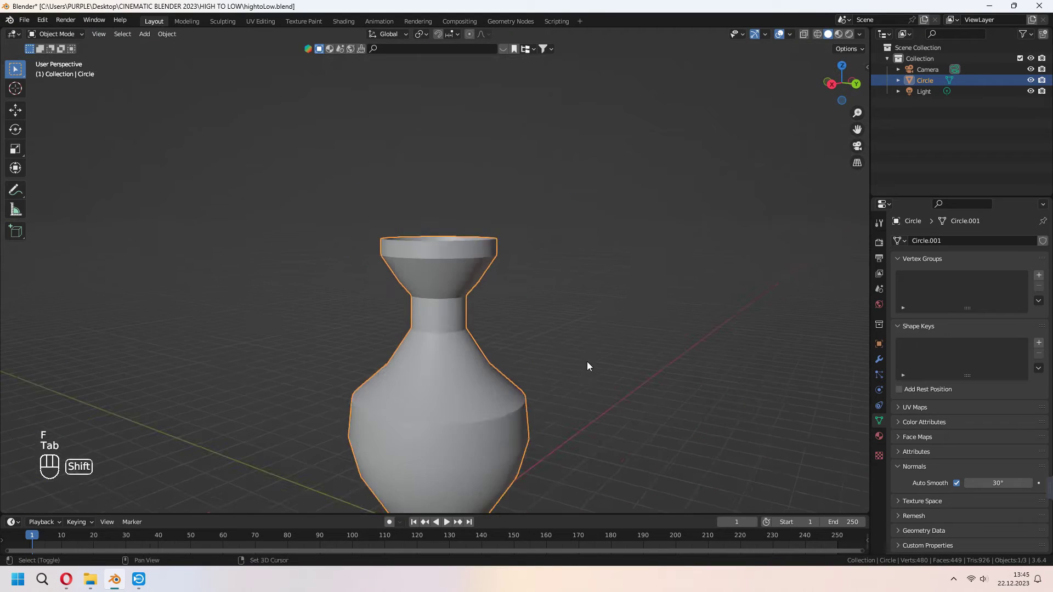
Add two horizontal edge loops around the belly and scale each outward to round the profile.
shift+middle_drag(587, 362, 578, 203)
middle_drag(577, 274, 622, 284)
key(Tab)
scroll(622, 284, up, 3)
key(ctrl+r)
key(ctrl+r)
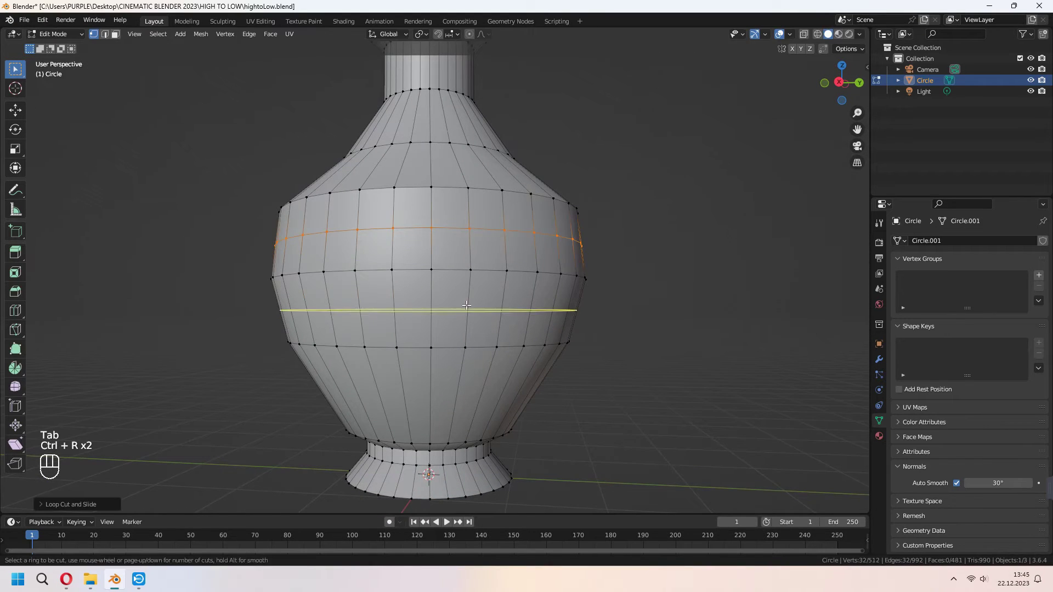
click(558, 339)
key(s)
click(681, 324)
alt+click(496, 242)
key(s)
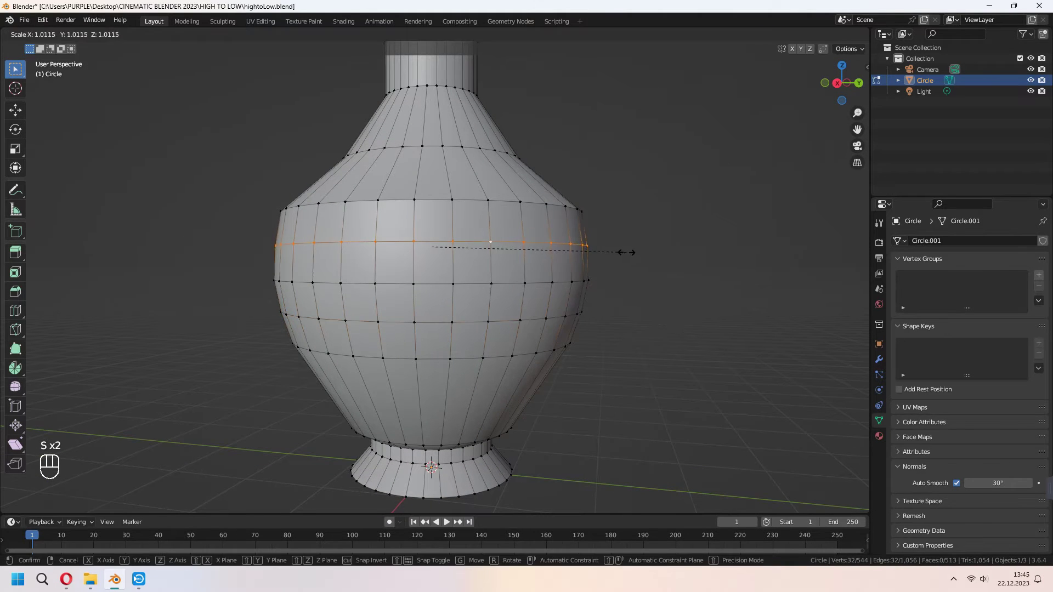
click(624, 255)
Add edge loops across the vase's shoulder and scale them outward to round the shoulder.
scroll(620, 257, down, 1)
middle_drag(582, 256, 525, 301)
key(Tab)
key(Tab)
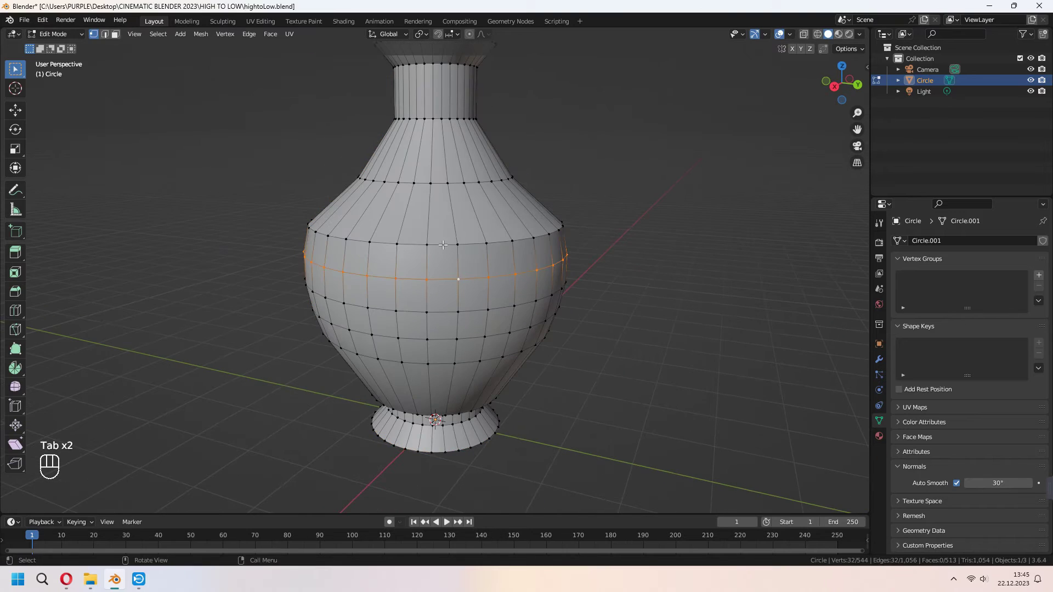
key(ctrl+r)
double_click(493, 216)
key(s)
click(710, 247)
key(ctrl+r)
click(524, 221)
key(s)
key(Tab)
key(Tab)
scroll(578, 254, up, 1)
Add edge loops between the shoulder and the neck base and scale them to smooth the curve.
key(ctrl+r)
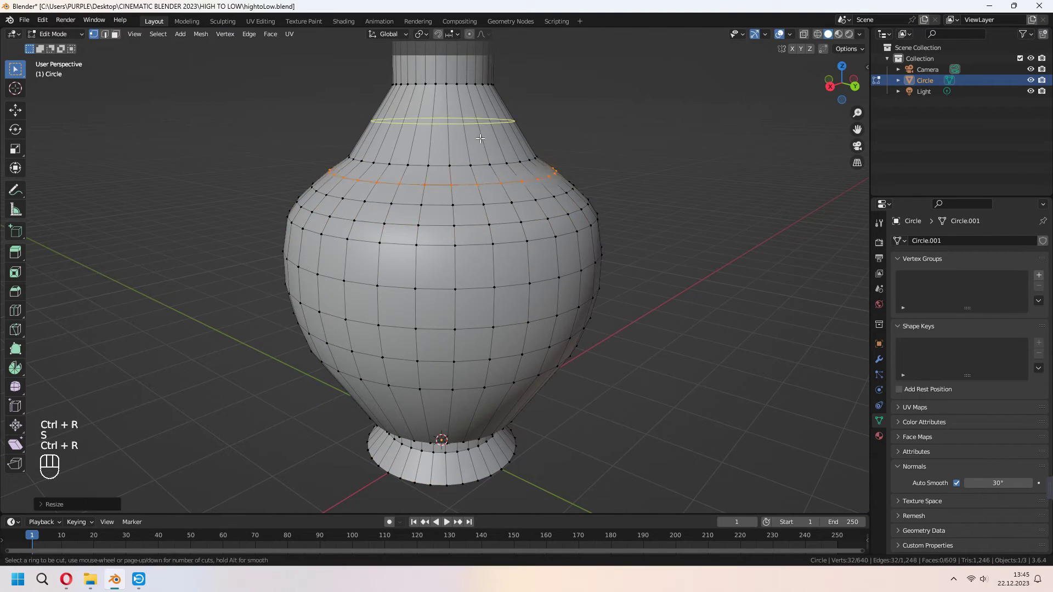
key(s)
click(694, 167)
alt+click(490, 110)
key(s)
click(692, 140)
Select the open edge loop inside the underside of the foot and fill it with a face.
key(Tab)
scroll(604, 238, down, 3)
middle_drag(604, 237, 617, 163)
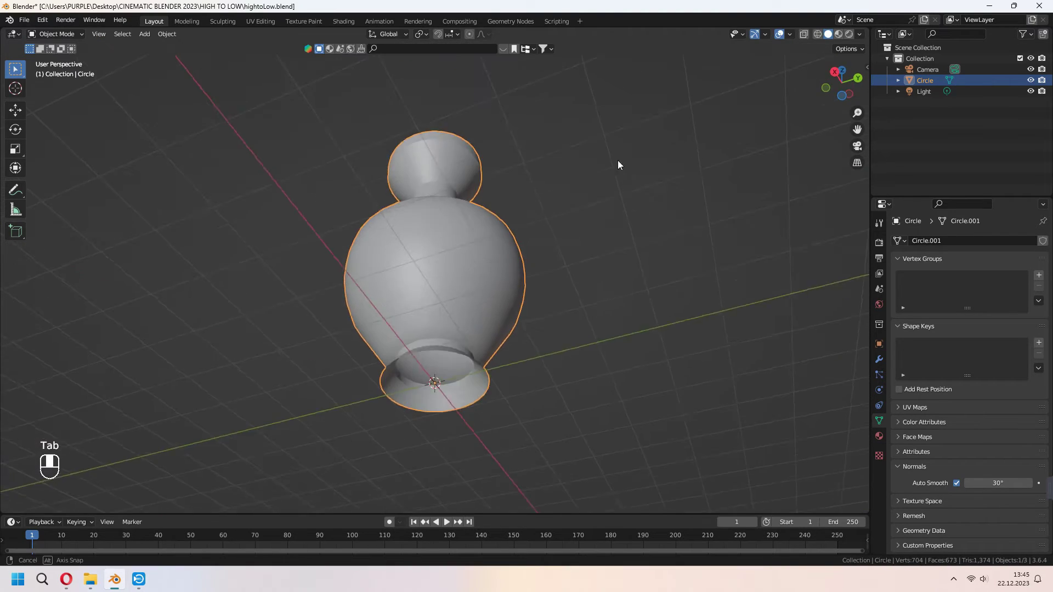
scroll(543, 336, up, 4)
shift+middle_drag(543, 335, 520, 178)
key(Tab)
alt+click(433, 308)
key(f)
middle_drag(584, 255, 459, 190)
scroll(582, 329, down, 4)
In edge selection mode, mark the mouth face's border and the rim's inner and outer top edge loops as seams.
key(2)
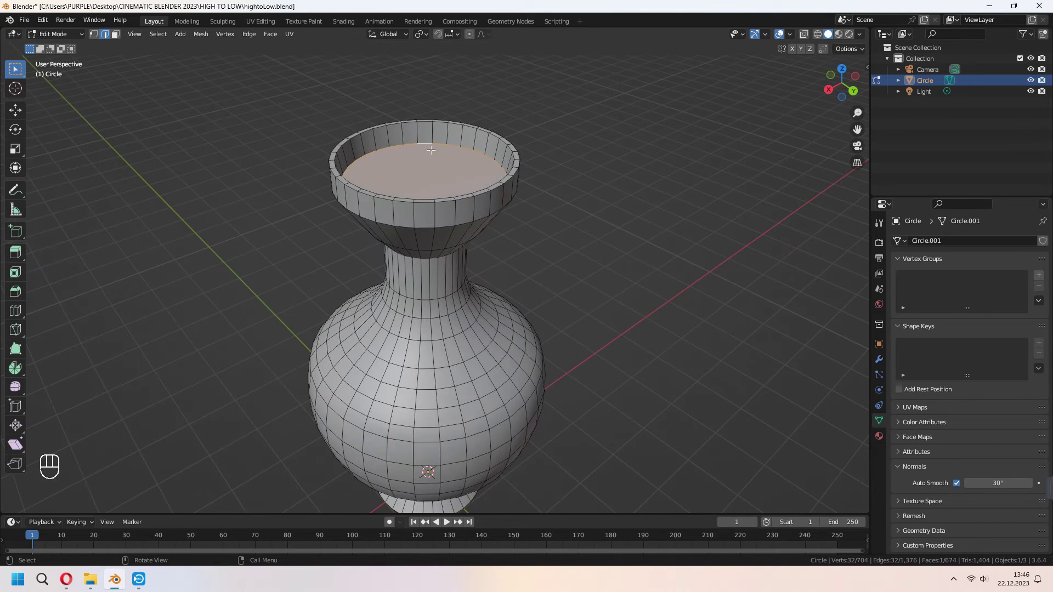
right_click(431, 150)
middle_drag(423, 364, 455, 324)
scroll(395, 263, up, 3)
alt+click(387, 260)
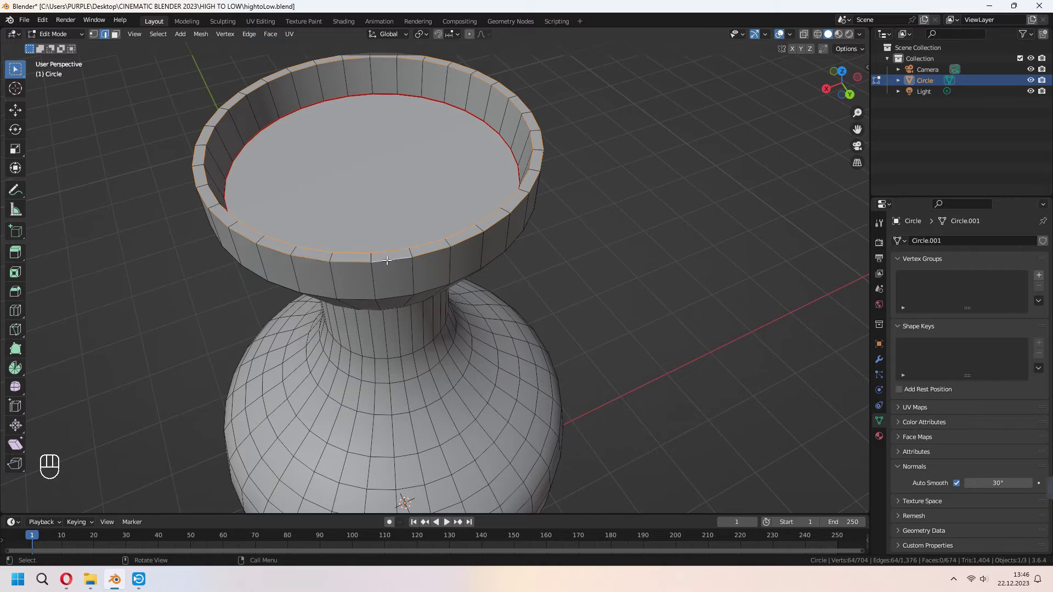
right_click(387, 260)
click(388, 262)
Mark the foot's bottom edge loop and the loop where the collar meets the body as seams.
scroll(403, 283, down, 4)
middle_drag(488, 381, 538, 283)
shift+middle_drag(540, 434, 502, 335)
scroll(489, 364, up, 4)
middle_drag(501, 315, 573, 184)
middle_drag(437, 349, 447, 319)
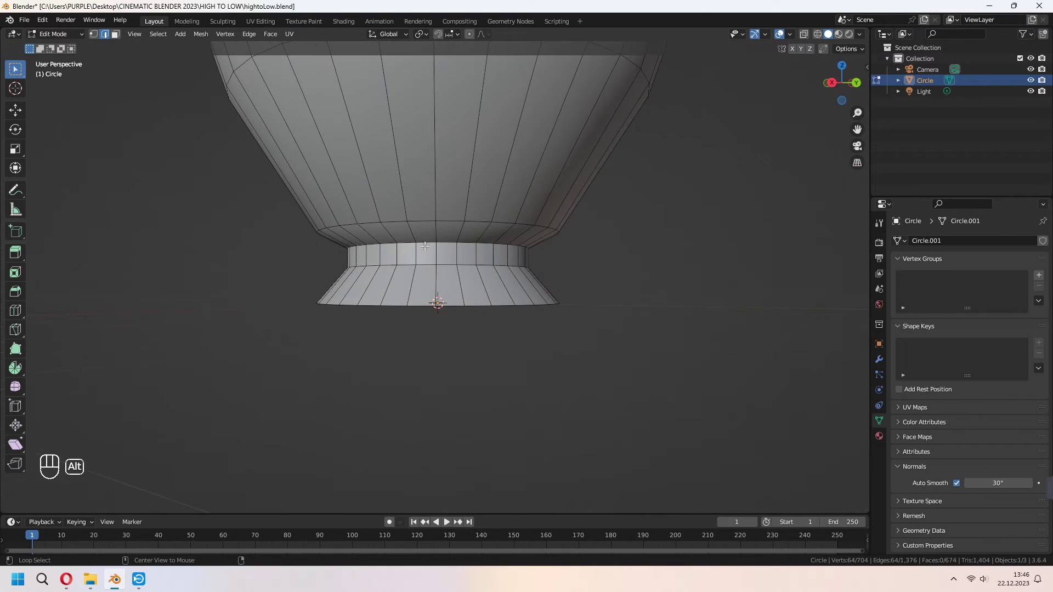
middle_drag(430, 266, 431, 354)
alt+shift+click(429, 353)
right_click(429, 356)
click(428, 356)
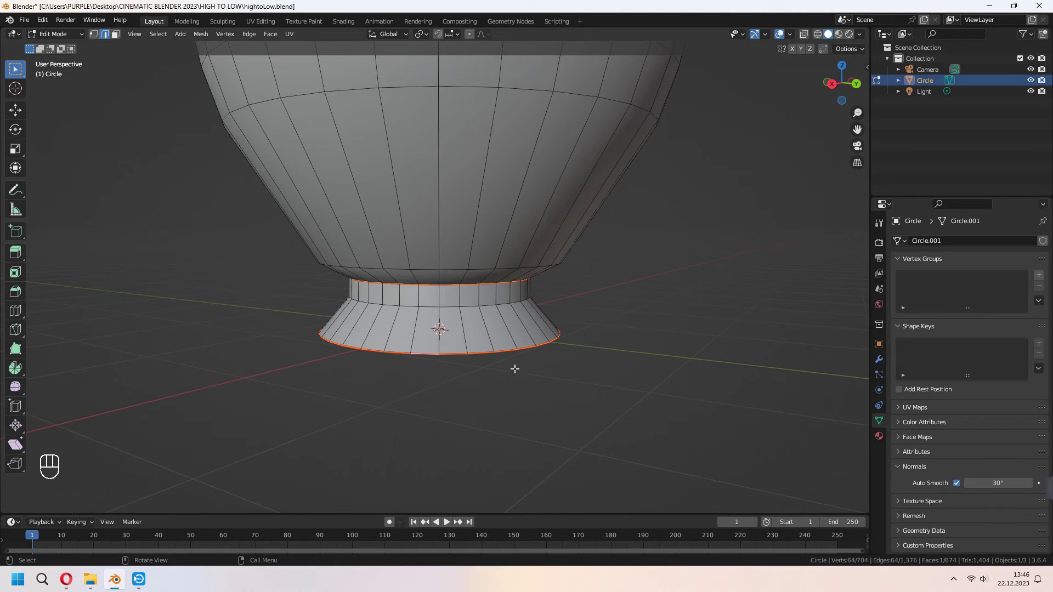
Mark a vertical edge line down the back of the vase as a seam, leaving out the edge across the rim's top.
middle_drag(515, 366, 428, 361)
scroll(497, 380, down, 4)
key(KP_1)
key(ctrl+KP_1)
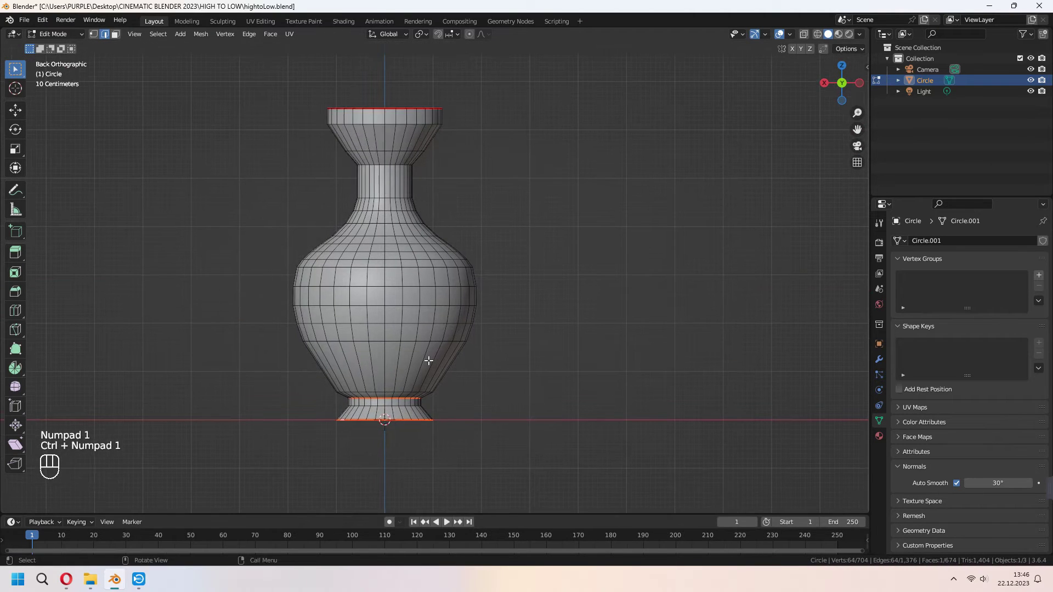
alt+click(381, 273)
middle_drag(381, 274, 455, 334)
scroll(459, 336, up, 3)
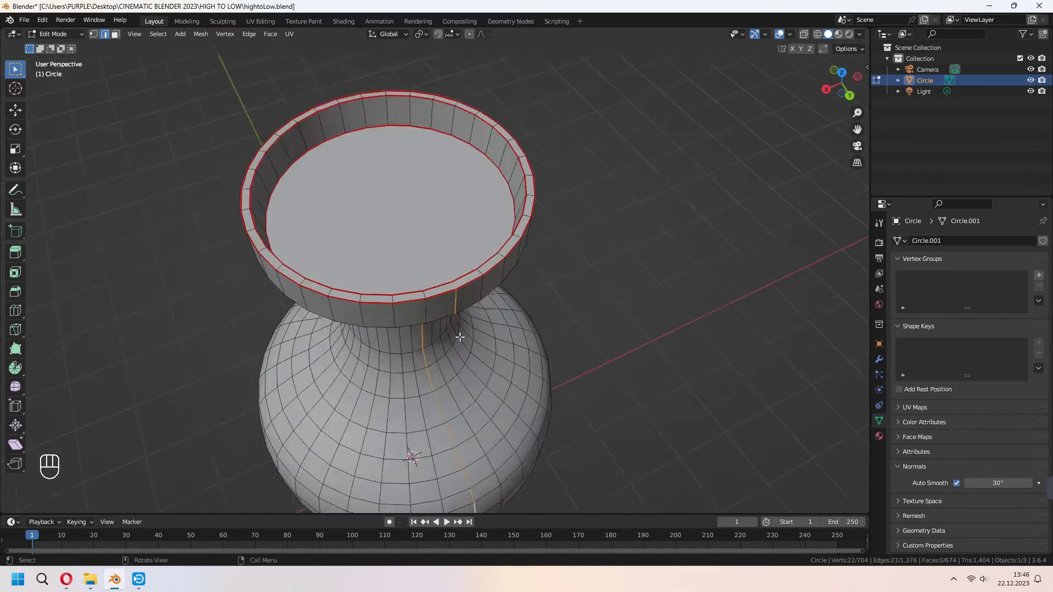
scroll(459, 336, up, 3)
ctrl+drag(472, 291, 492, 310)
scroll(557, 420, down, 3)
middle_drag(557, 421, 529, 332)
right_click(529, 331)
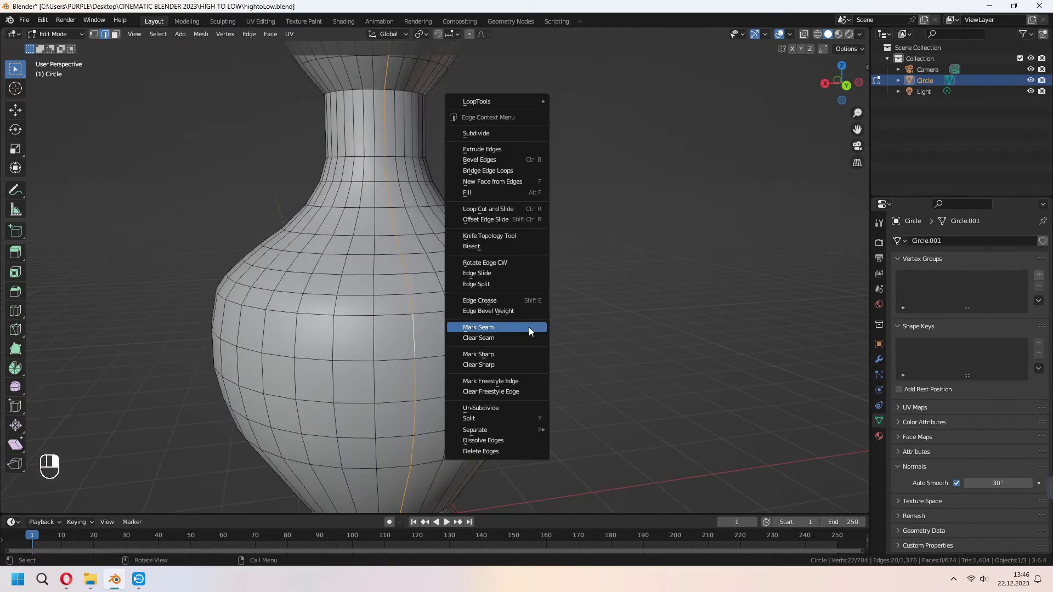
click(530, 328)
Select the whole vase mesh and unwrap it along its seams in the UV Editing workspace.
scroll(530, 331, down, 4)
key(a)
click(261, 22)
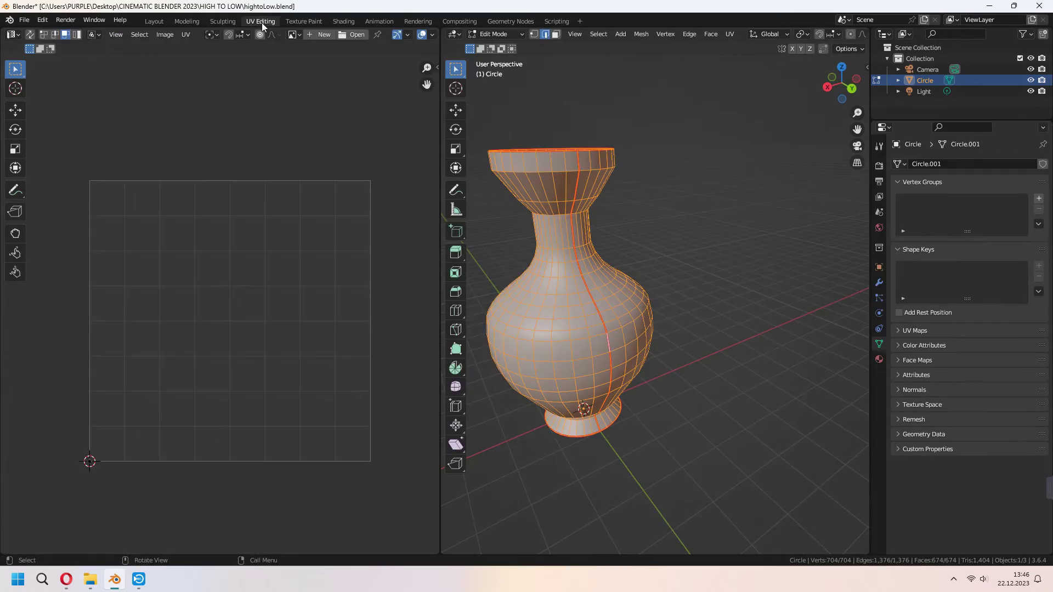
middle_drag(659, 254, 670, 305)
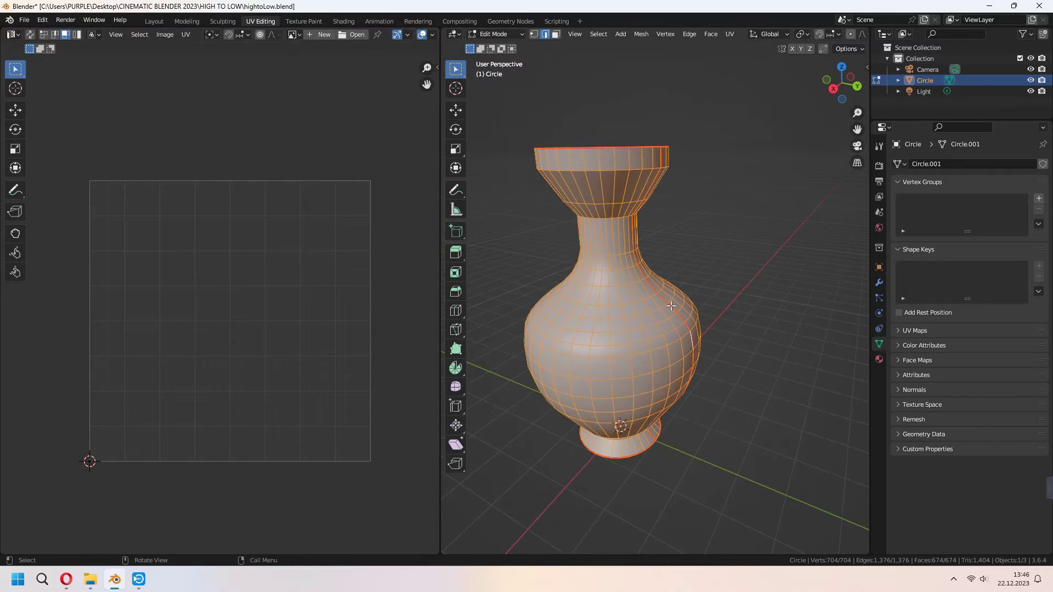
key(u)
click(673, 240)
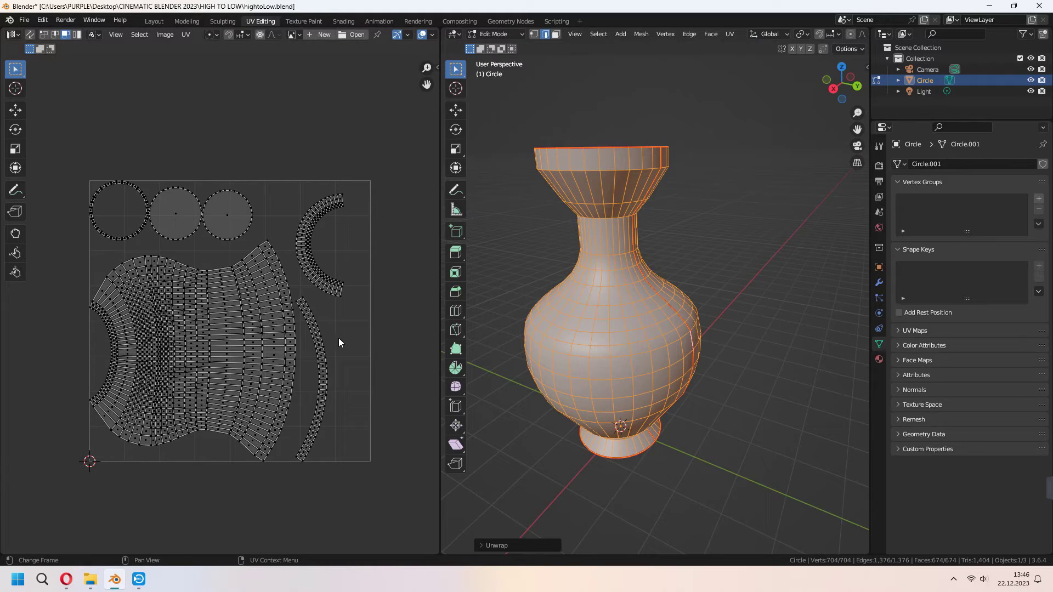
Mark the edge loop where the flared mouth meets the top of the neck as a seam.
scroll(339, 343, up, 1)
mouse_move(568, 335)
middle_down()
mouse_move(582, 357)
mouse_move(584, 338)
middle_up()
mouse_move(292, 317)
middle_down()
mouse_move(292, 328)
mouse_move(291, 308)
middle_up()
middle_drag(617, 208, 594, 192)
alt+click(601, 183)
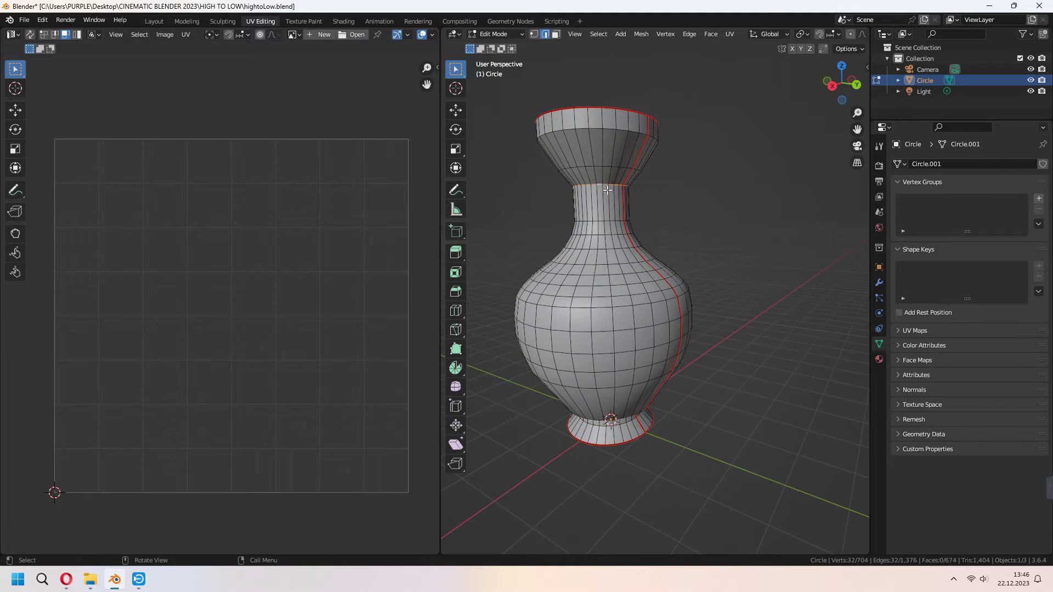
right_click(607, 190)
click(570, 245)
Select the whole vase mesh and unwrap its UVs again along the updated seams.
key(a)
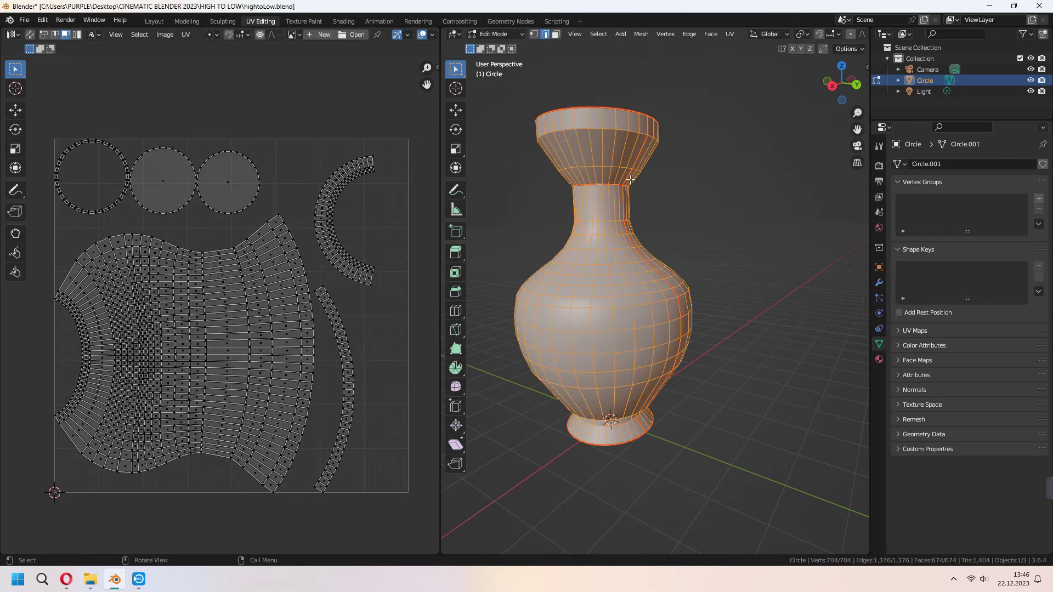
key(u)
click(631, 178)
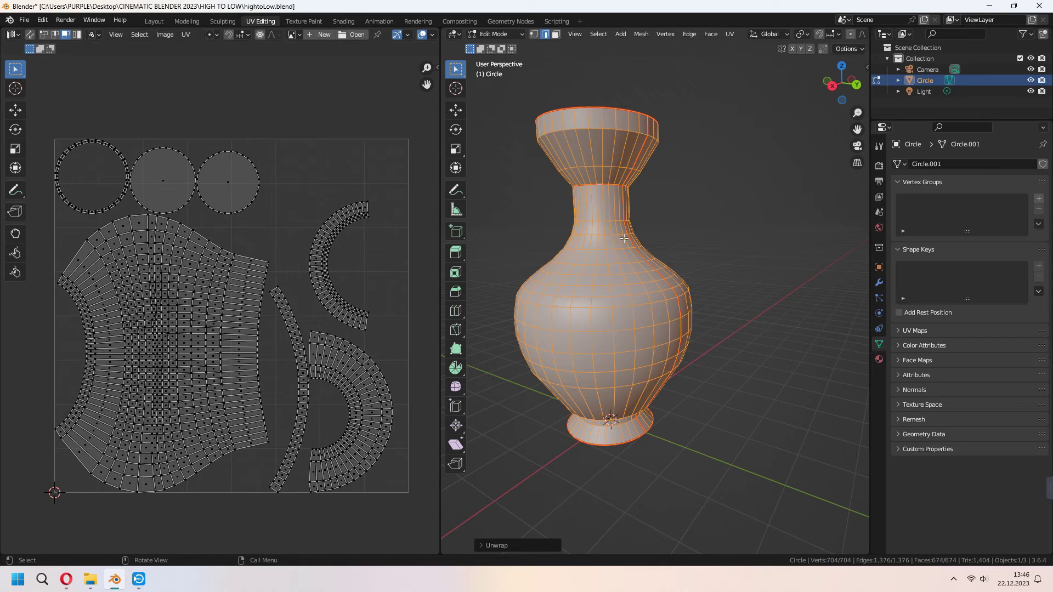
middle_drag(640, 379, 630, 329)
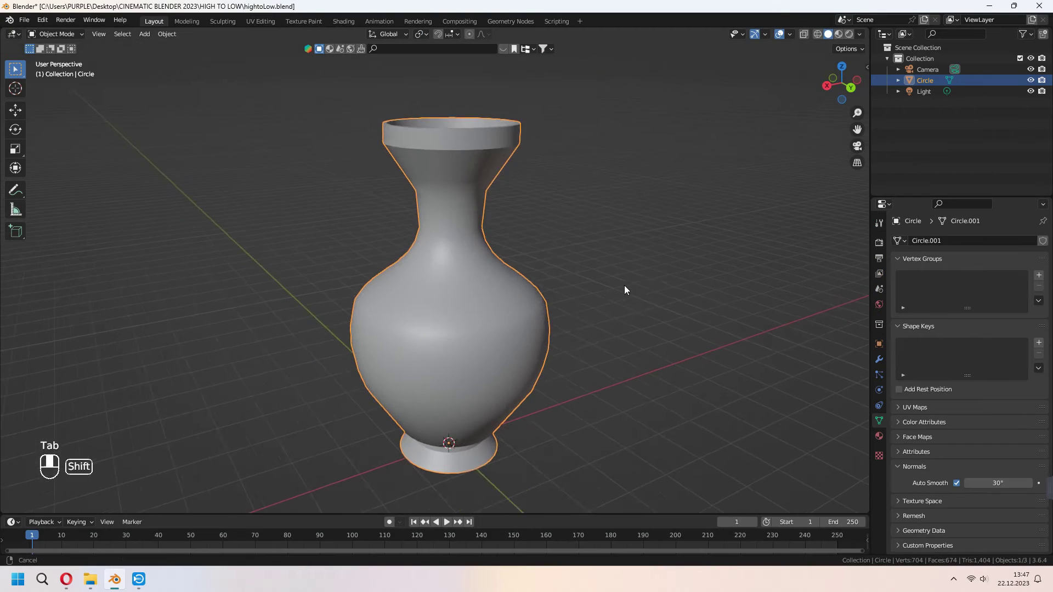
Turn on the wireframe overlay in the viewport to show the vase's topology.
scroll(643, 278, down, 4)
click(790, 34)
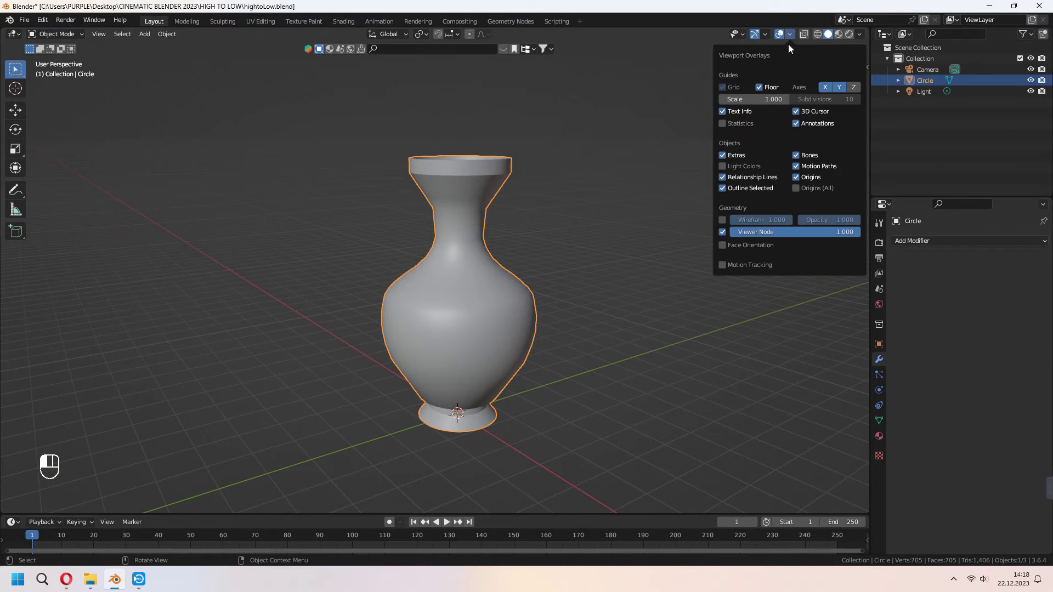
click(722, 219)
middle_drag(551, 293, 702, 374)
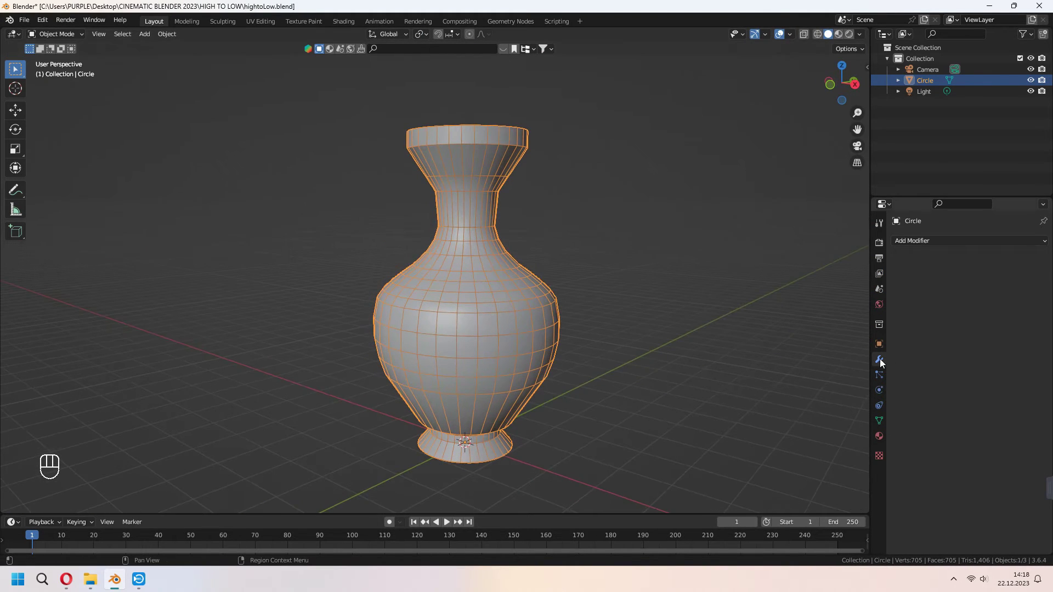
Add a Multiresolution modifier to the vase, subdivide it to level 4 and disable Optimal Display.
click(937, 242)
click(851, 381)
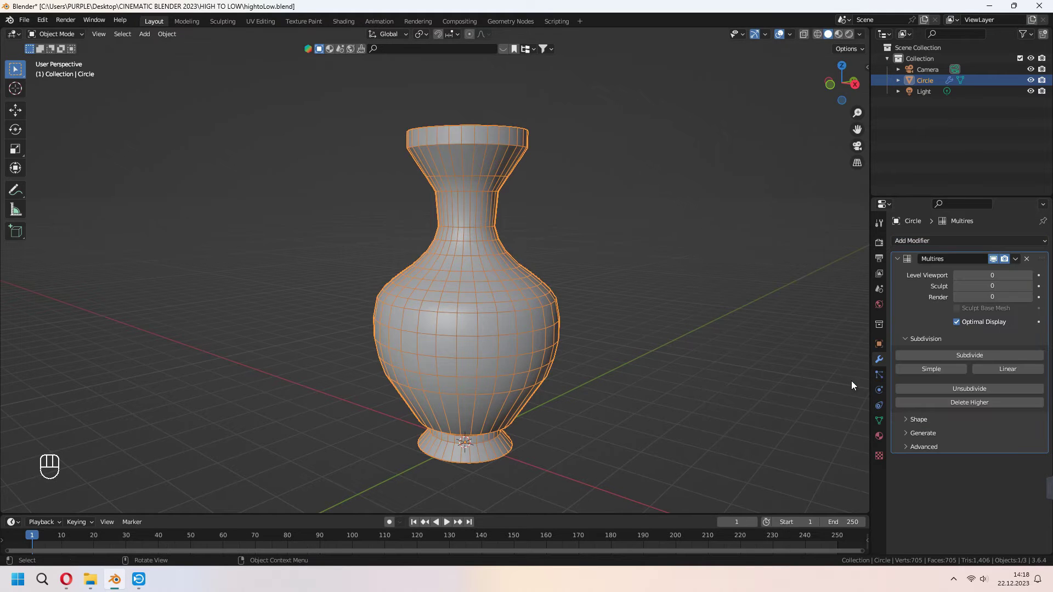
click(962, 355)
click(961, 355)
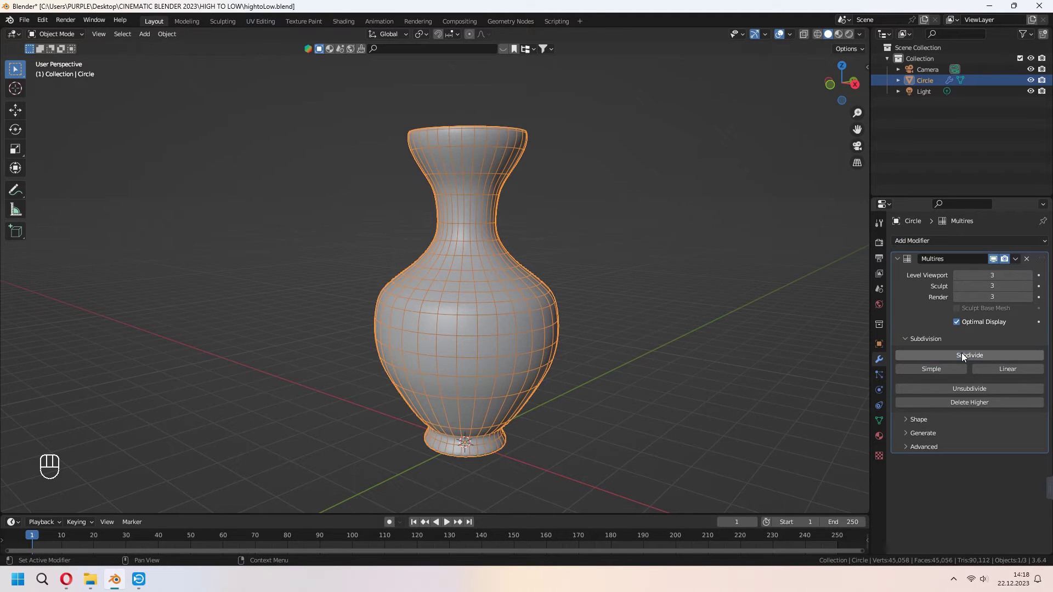
click(961, 355)
click(957, 322)
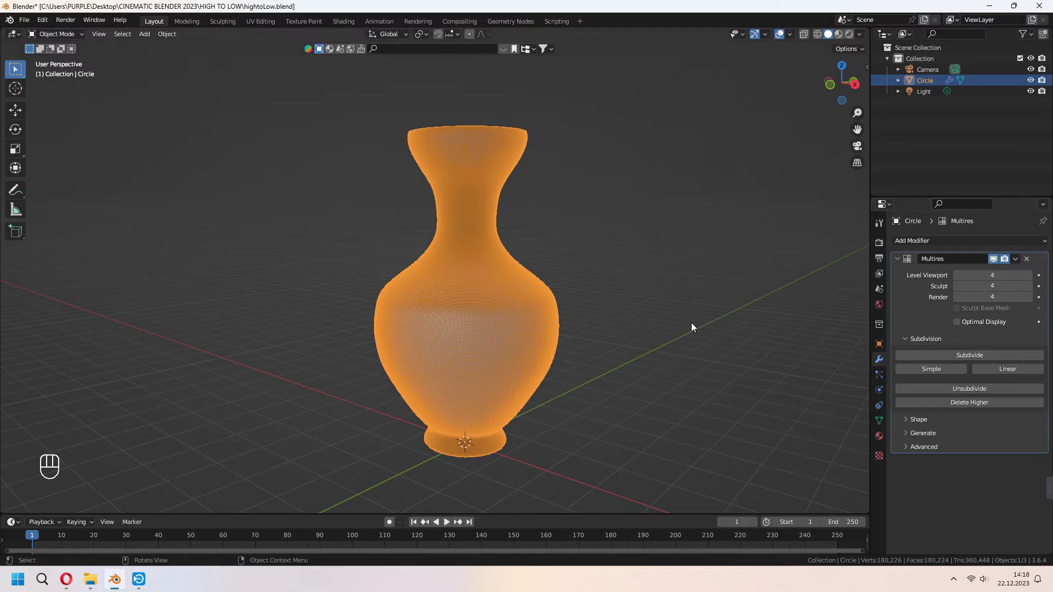
Turn off the wireframe overlay in the viewport.
middle_drag(691, 322, 584, 336)
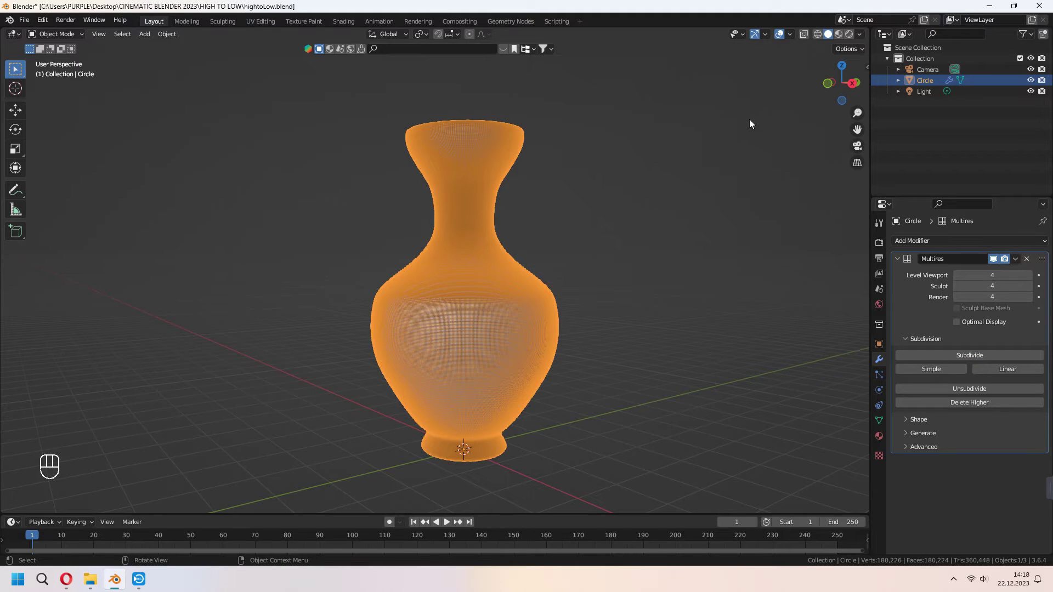
click(789, 35)
click(722, 218)
scroll(584, 318, down, 1)
middle_drag(581, 322, 593, 332)
In the Sculpting workspace, choose the Draw brush and create a new texture for it.
click(223, 21)
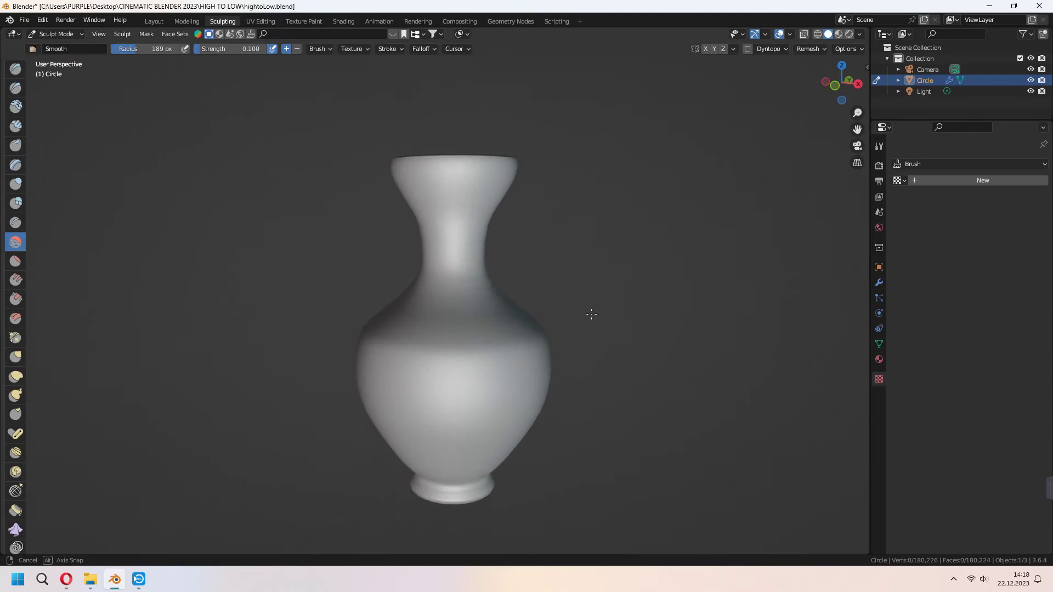
click(14, 69)
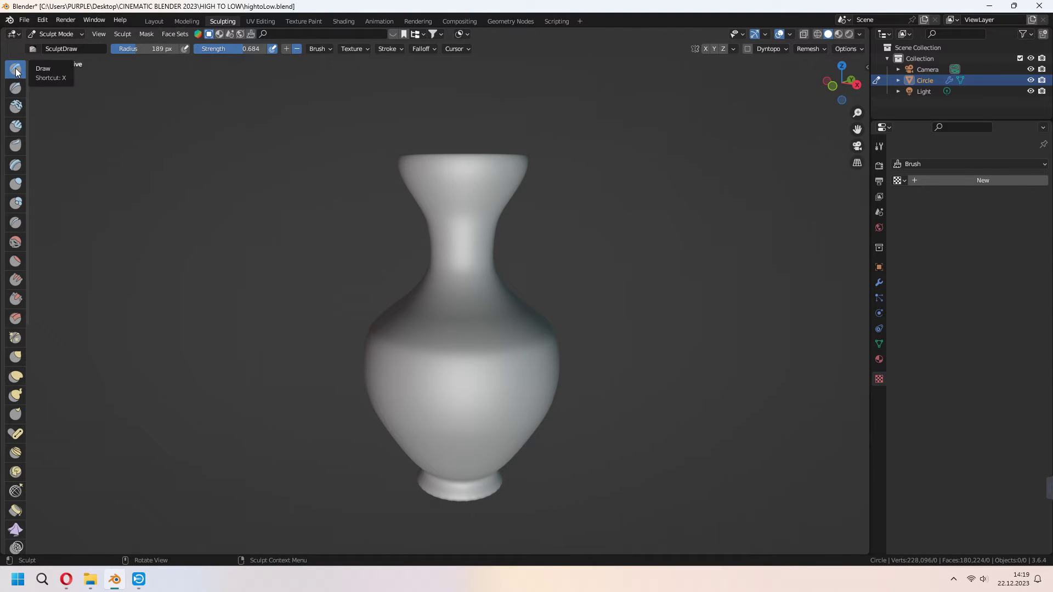
click(355, 50)
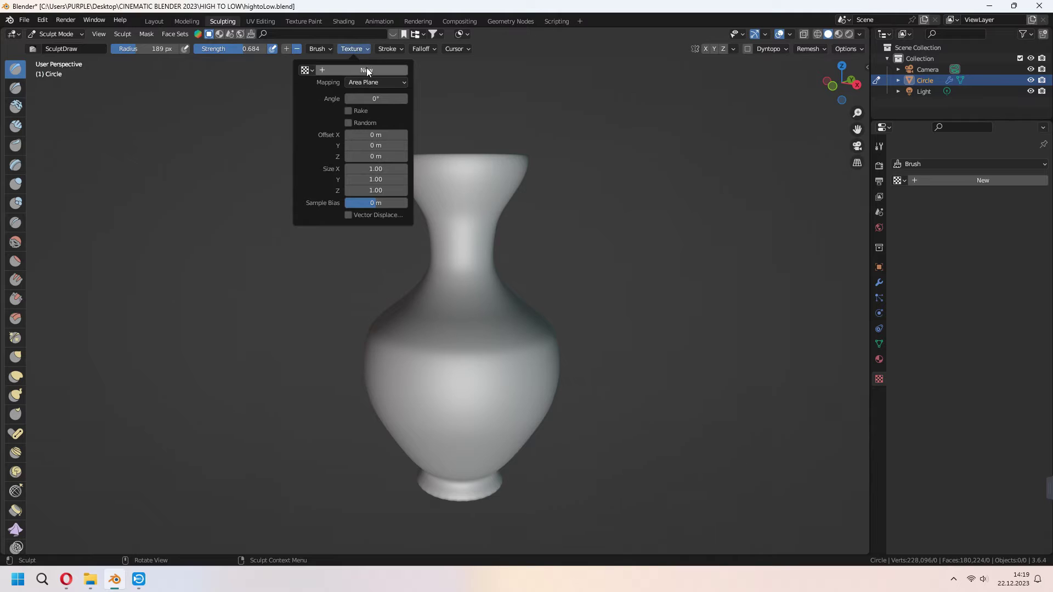
click(367, 71)
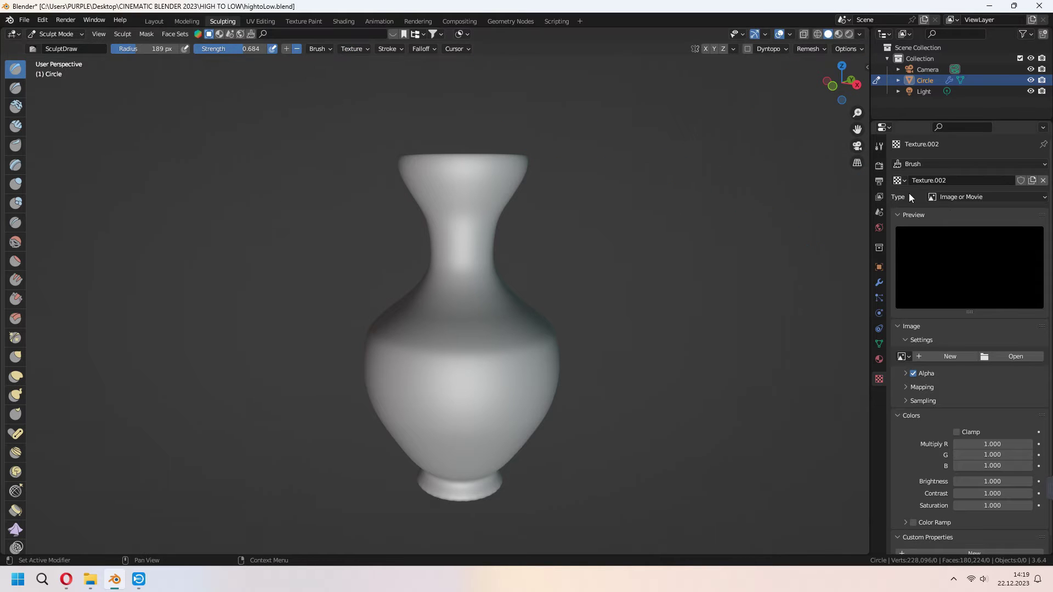
Load the image mm_tatoo08.psd from the Alpha Texture folder's mm_tatoo08 subfolder into the brush texture.
click(1015, 356)
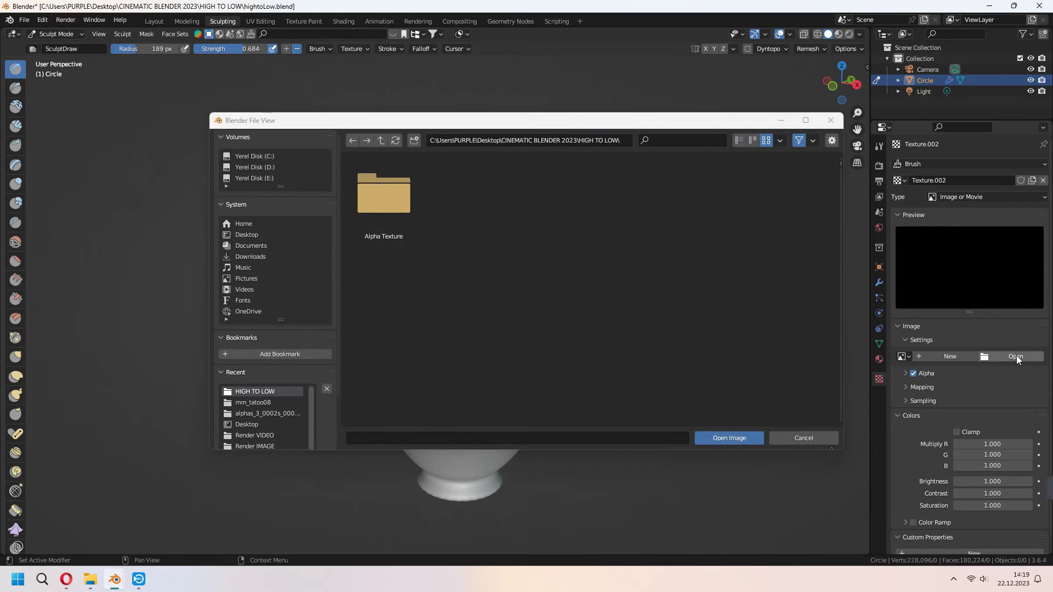
click(376, 204)
double_click(376, 204)
double_click(400, 208)
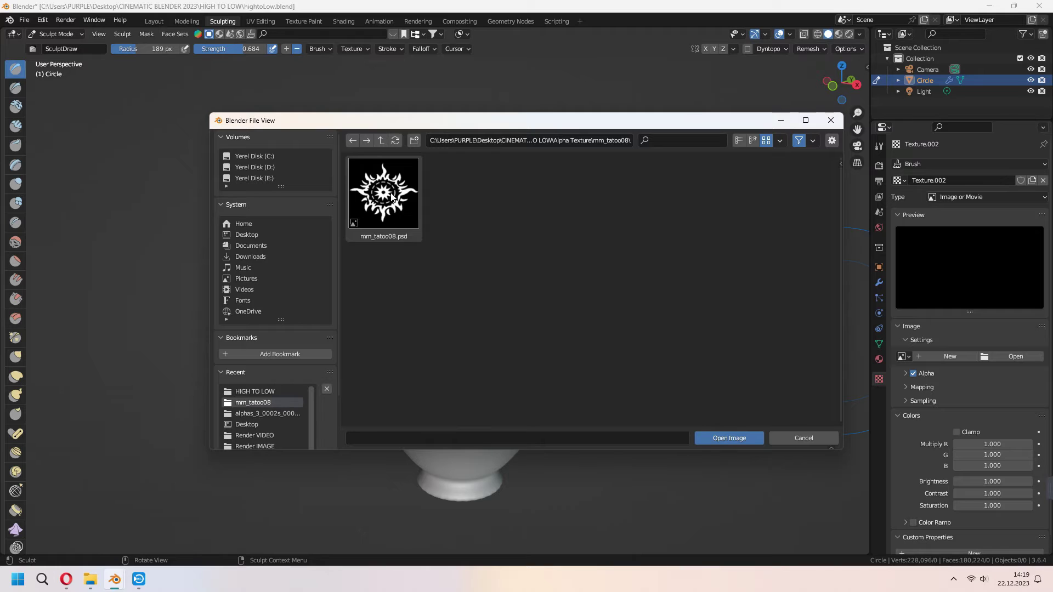
click(391, 196)
click(718, 438)
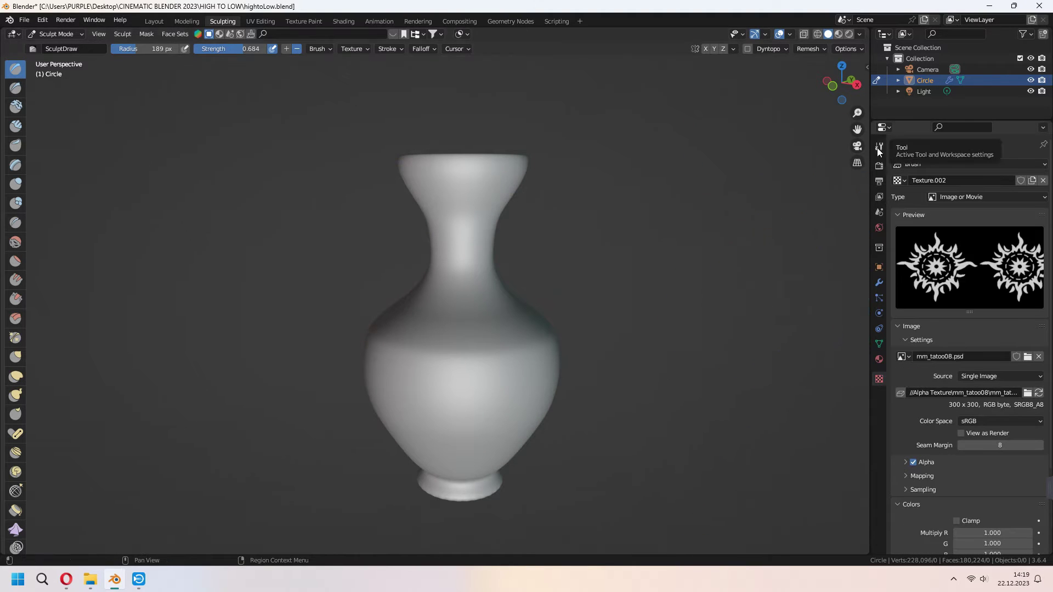
Choose a falloff for the Draw brush and set the radial symmetry around Z to 5.
click(426, 51)
click(430, 70)
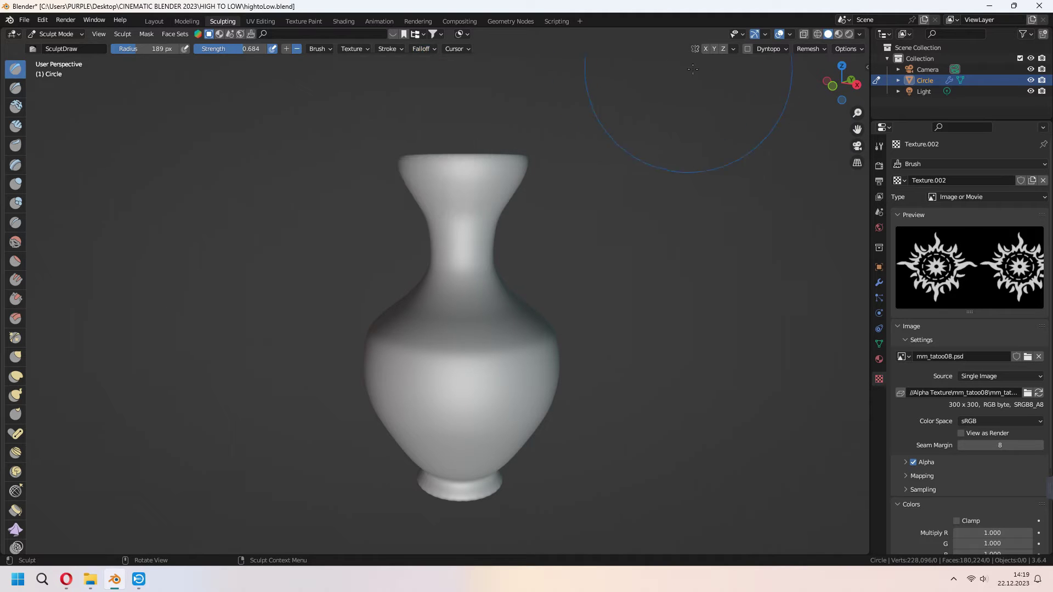
click(733, 49)
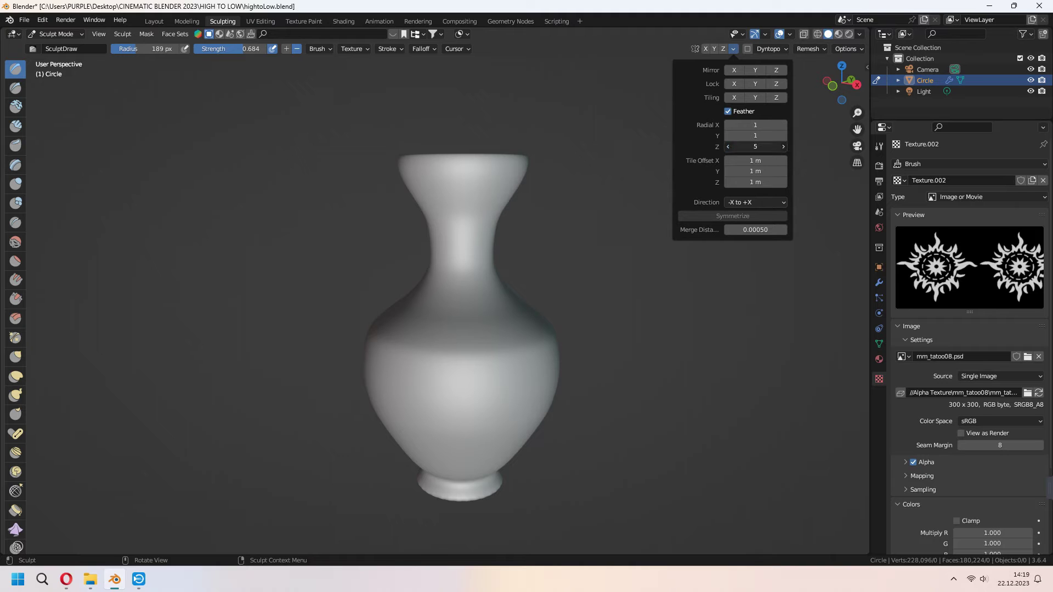
key(Return)
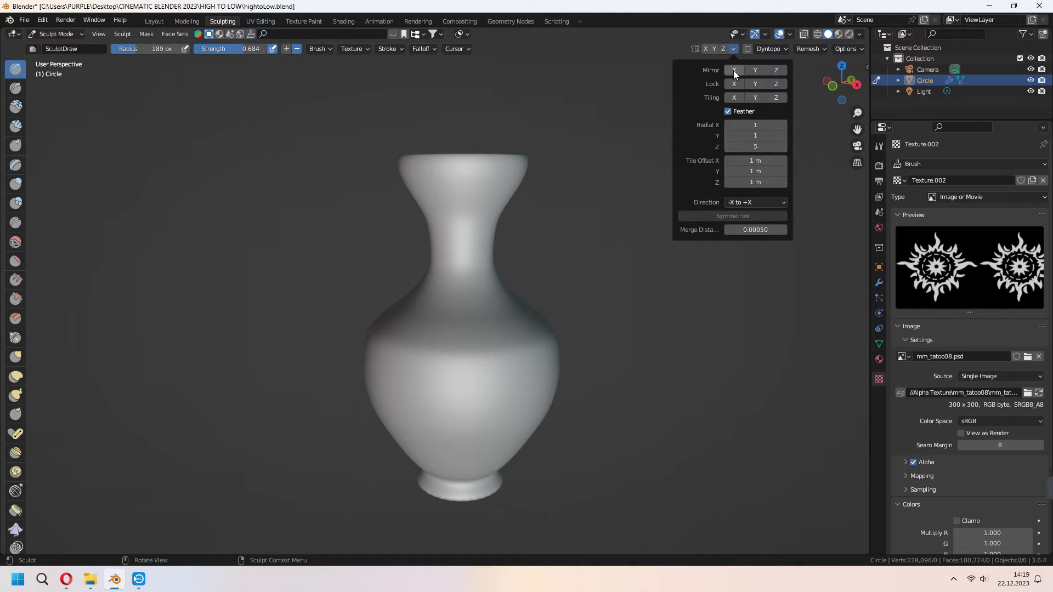
In front view, set the brush radius to 183 px and stamp the sun pattern on the middle of the vase's body.
middle_drag(588, 315, 729, 282)
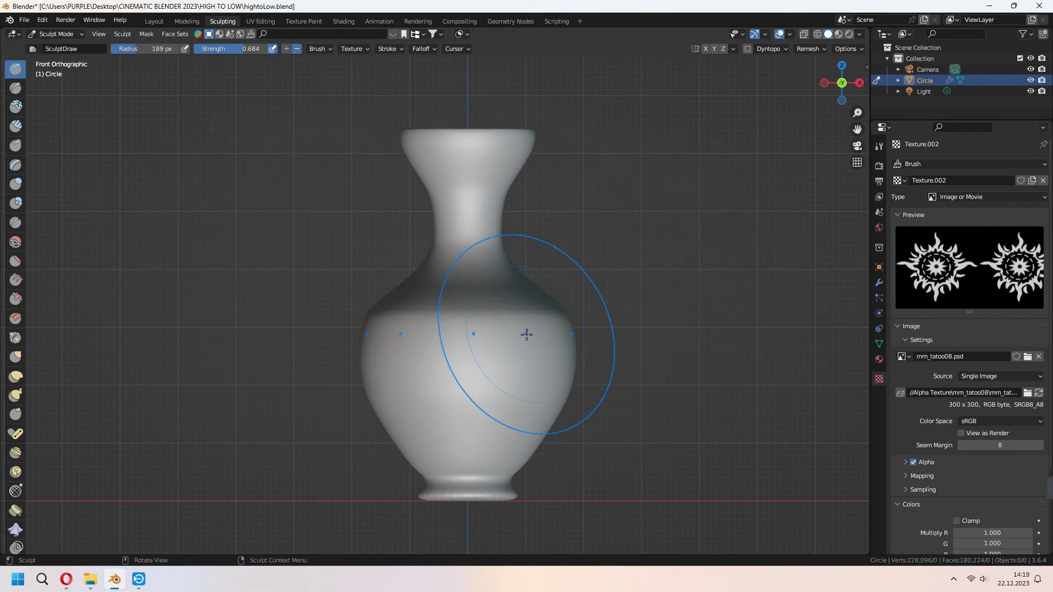
click(473, 340)
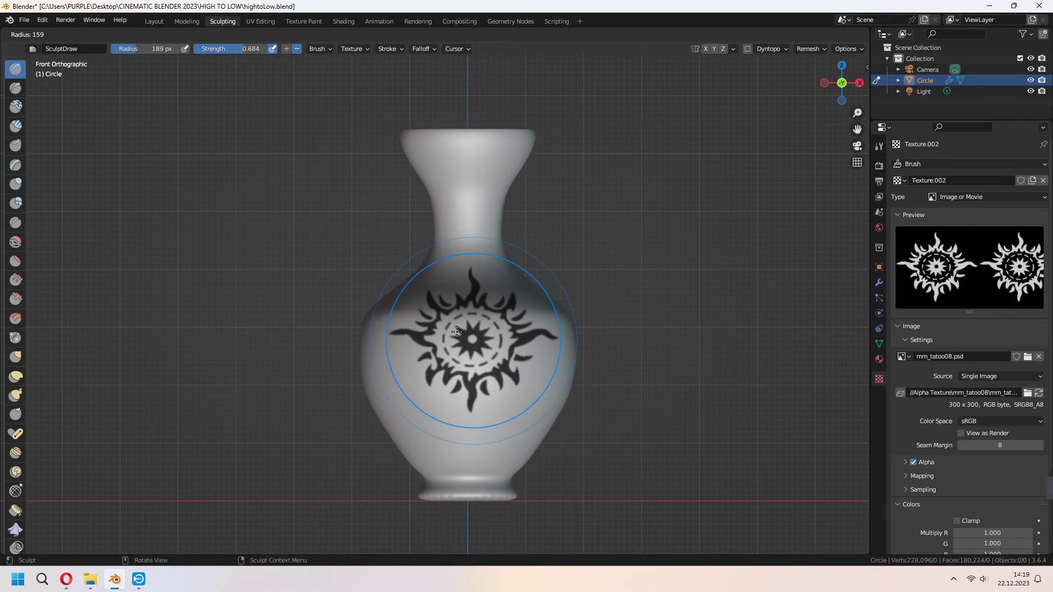
click(470, 336)
key(ctrl+z)
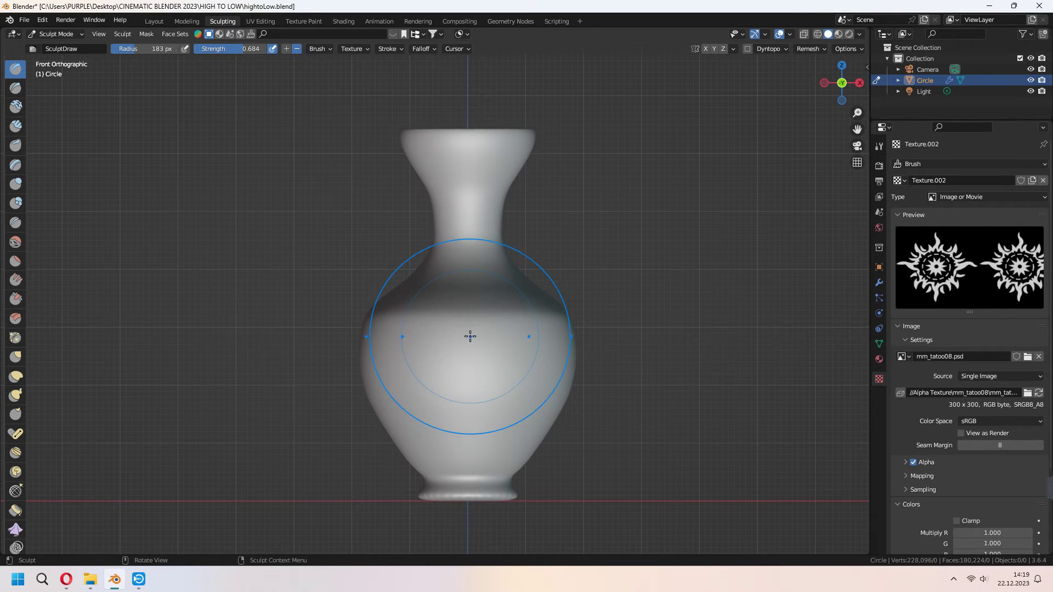
click(465, 371)
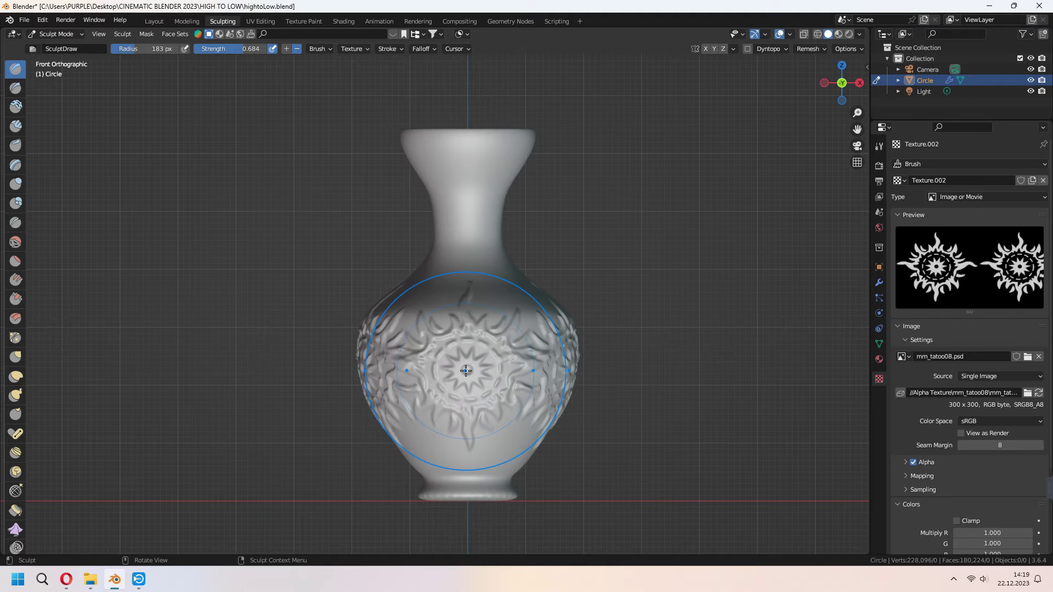
mouse_move(543, 416)
middle_down()
mouse_move(570, 426)
mouse_move(530, 423)
middle_up()
middle_drag(653, 405, 583, 393)
Reduce the brush radius to 109 px and stamp a smaller sun pattern at the base of the neck.
key(KP_1)
scroll(570, 307, up, 2)
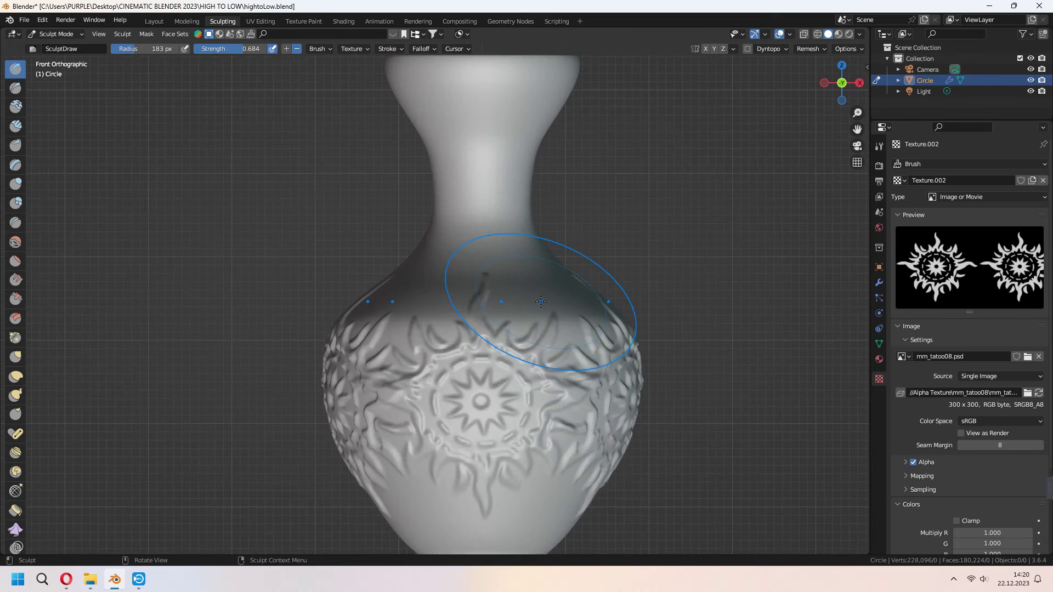
shift+middle_drag(540, 300, 513, 388)
key(f)
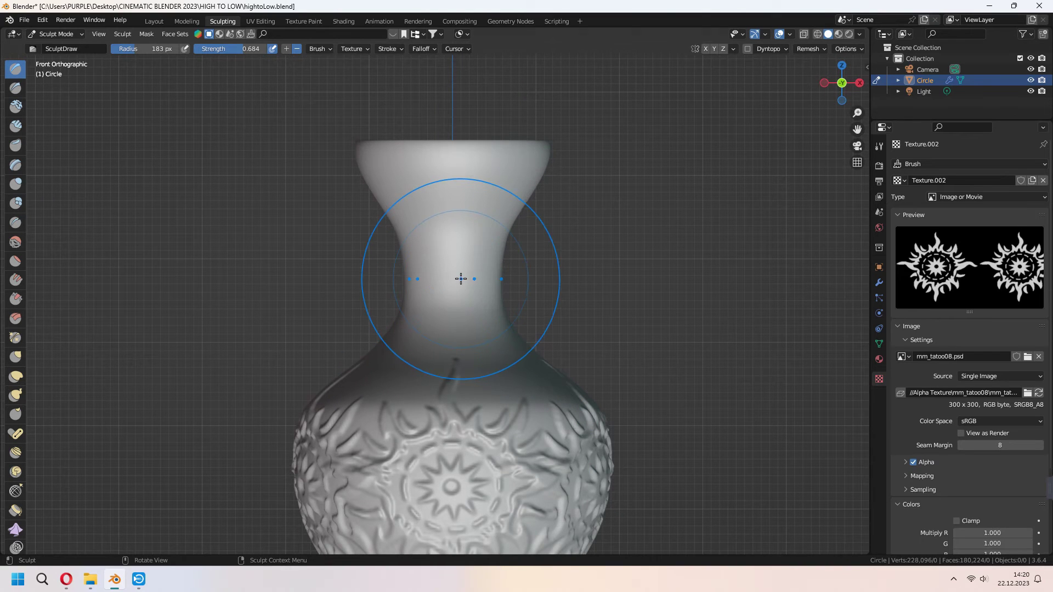
click(422, 276)
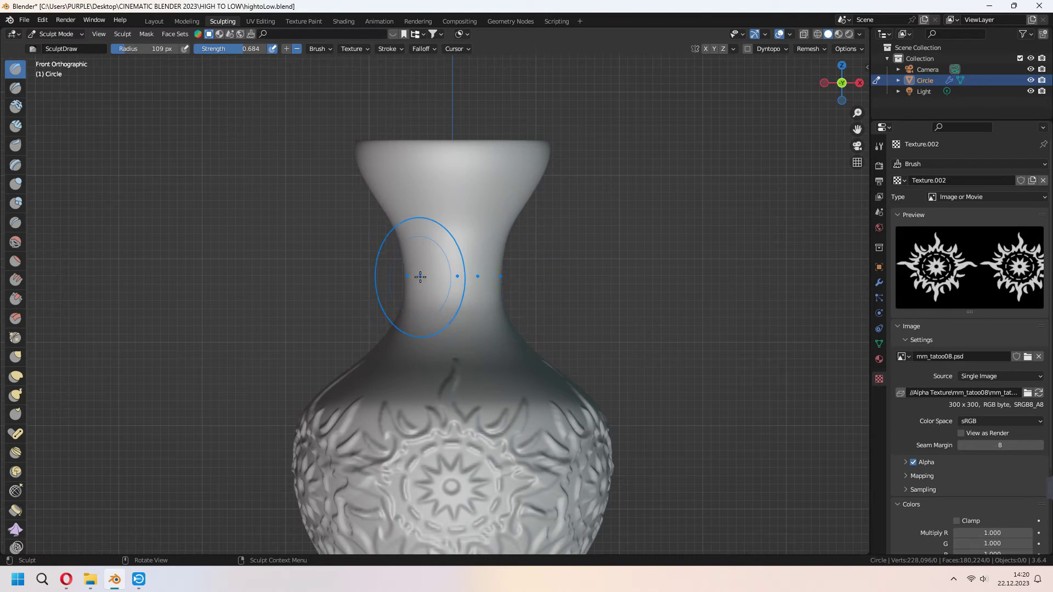
click(452, 340)
mouse_move(625, 362)
middle_down()
mouse_move(576, 387)
mouse_move(447, 392)
middle_up()
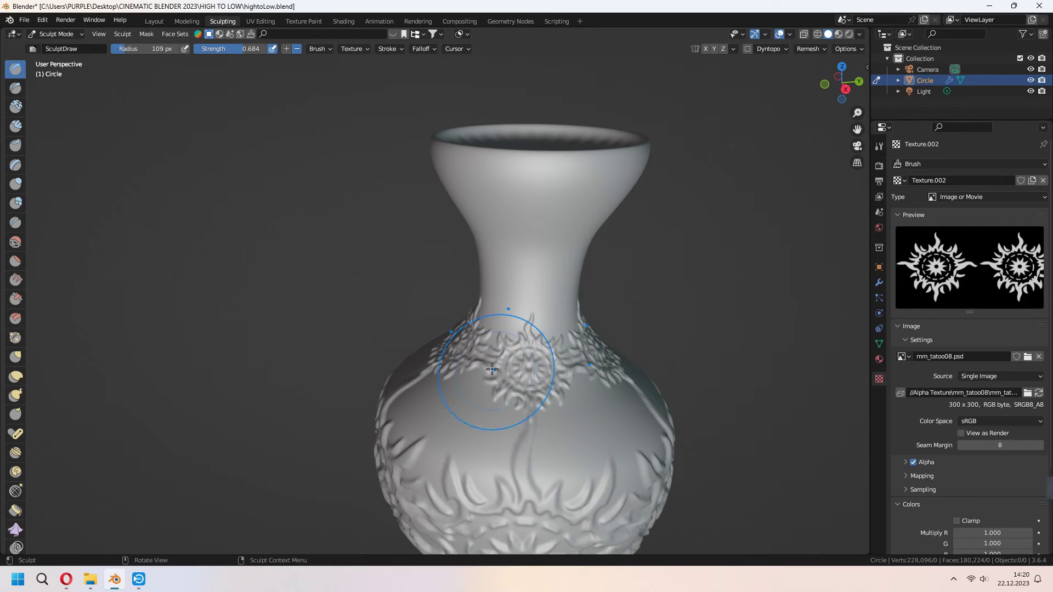
Save the file from the front view and show the Draw brush's tool settings.
key(KP_1)
key(ctrl+s)
scroll(556, 357, down, 2)
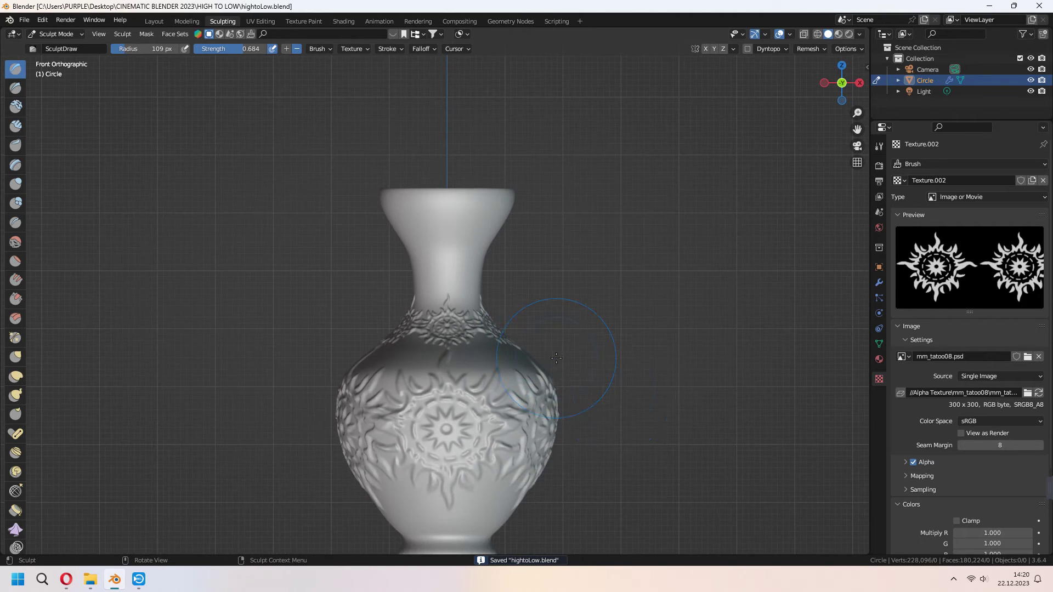
click(878, 147)
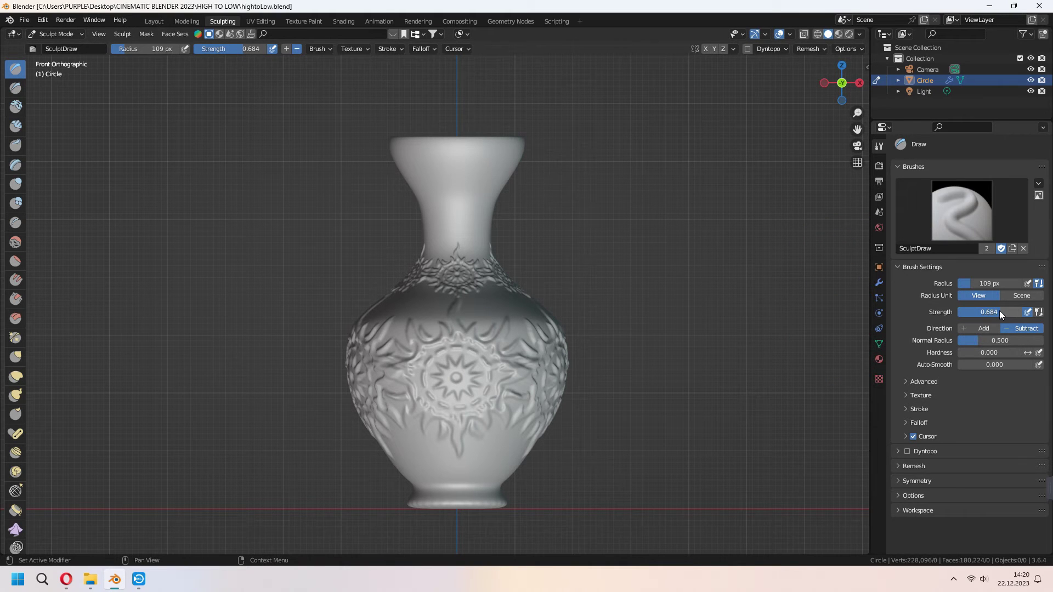
Soften the sun relief on the vase's body with the Smooth brush at strength 0.100, and return to the Layout workspace.
middle_drag(630, 379, 560, 383)
scroll(536, 384, up, 2)
key(KP_1)
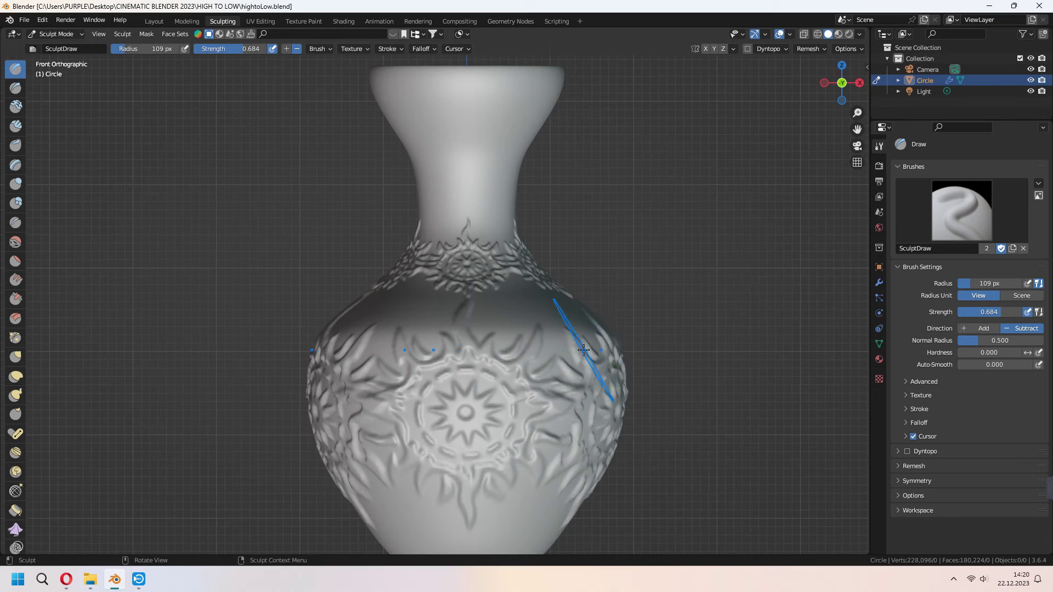
click(15, 242)
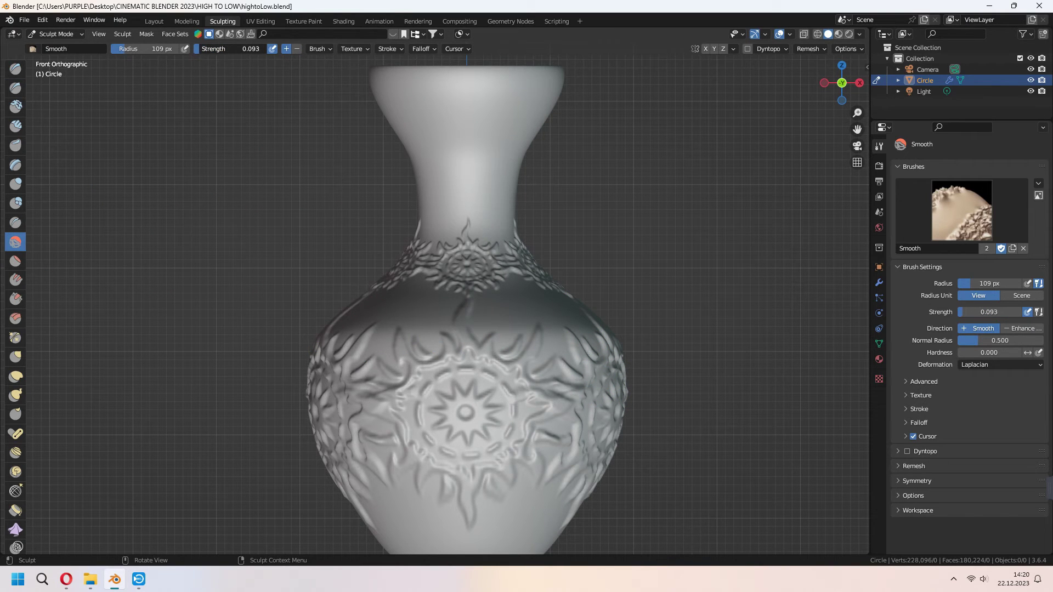
shift+middle_drag(554, 425, 567, 360)
mouse_move(500, 330)
mouse_down()
mouse_move(505, 309)
mouse_move(482, 324)
mouse_move(520, 286)
mouse_up()
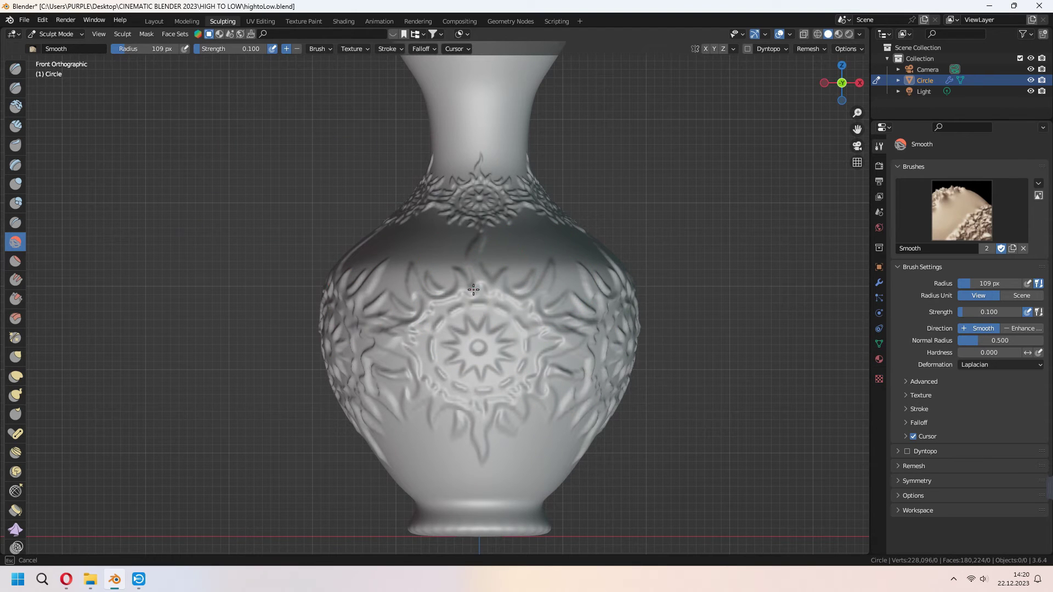
drag(415, 347, 432, 393)
mouse_move(434, 399)
mouse_down()
mouse_move(473, 414)
mouse_move(485, 362)
mouse_up()
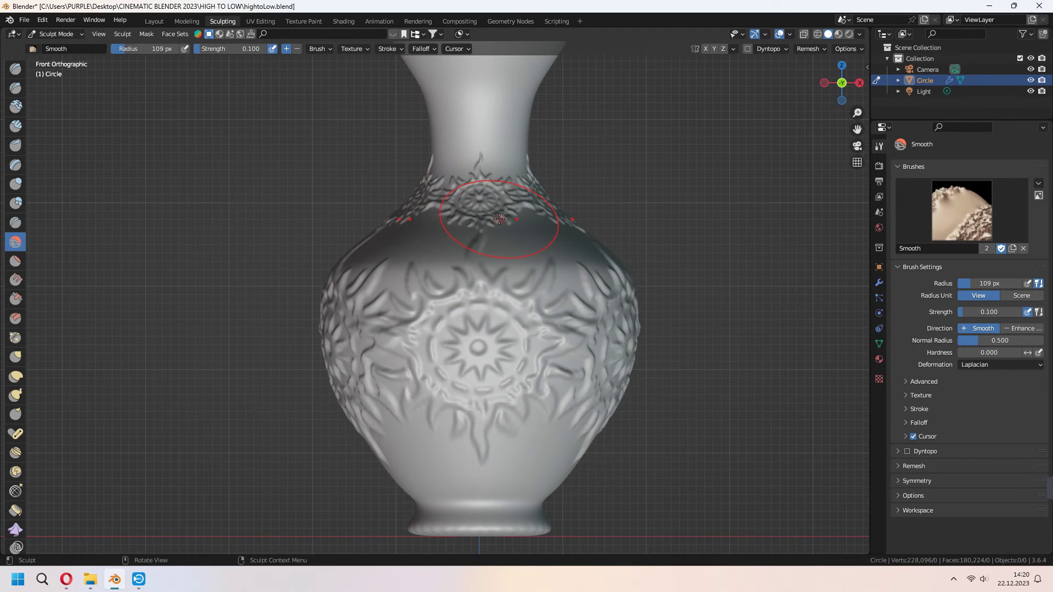
click(154, 21)
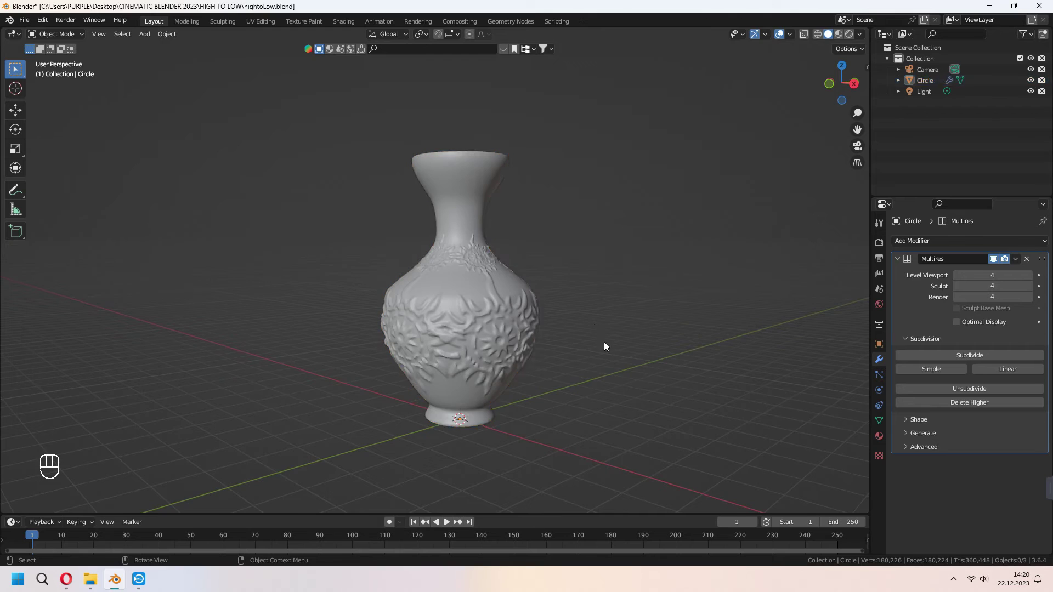
Save the file and lower the vase's Multires viewport level to 0.
key(ctrl+s)
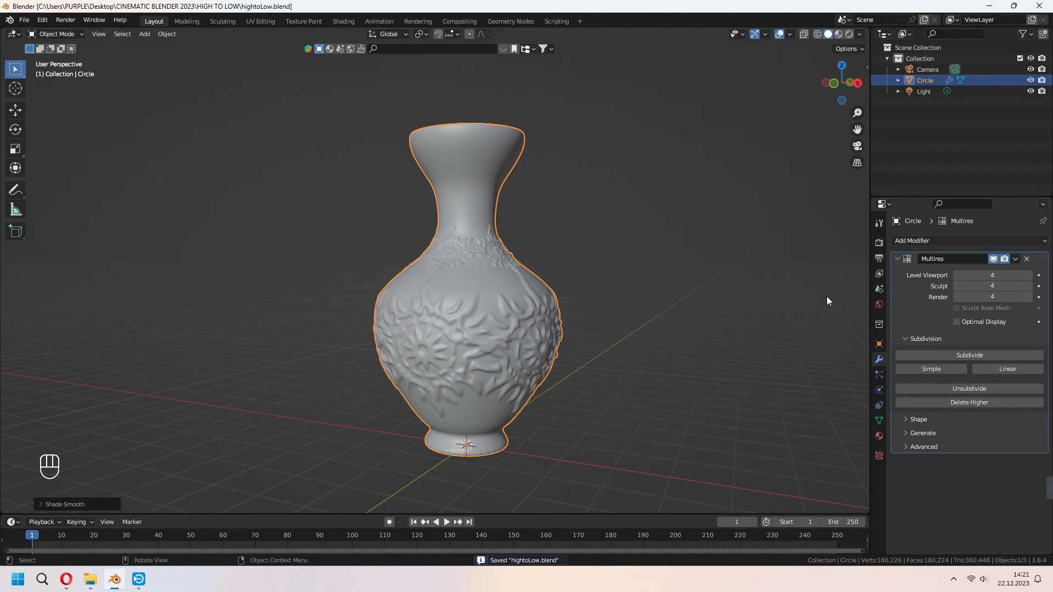
double_click(957, 275)
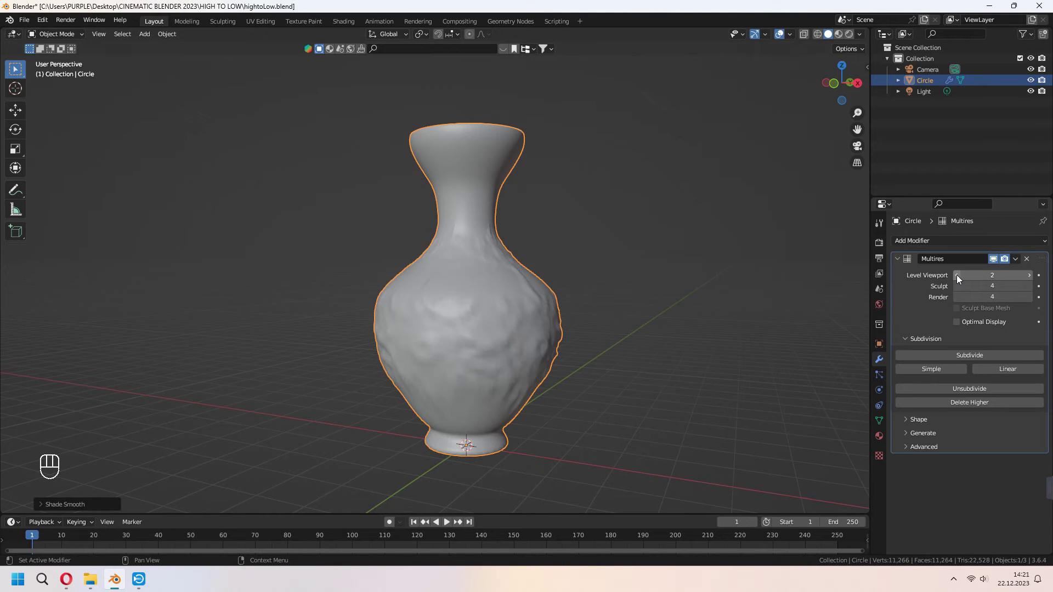
click(957, 275)
click(957, 275)
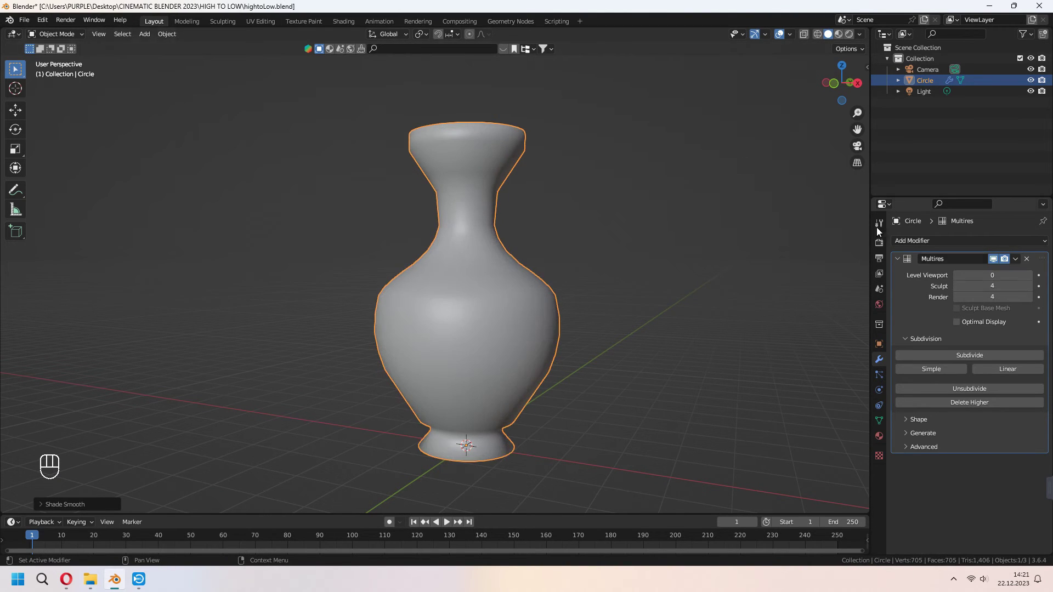
Switch to the Shading workspace and rename the vase's material to vaseGold.
click(344, 22)
middle_drag(610, 228, 592, 255)
click(559, 336)
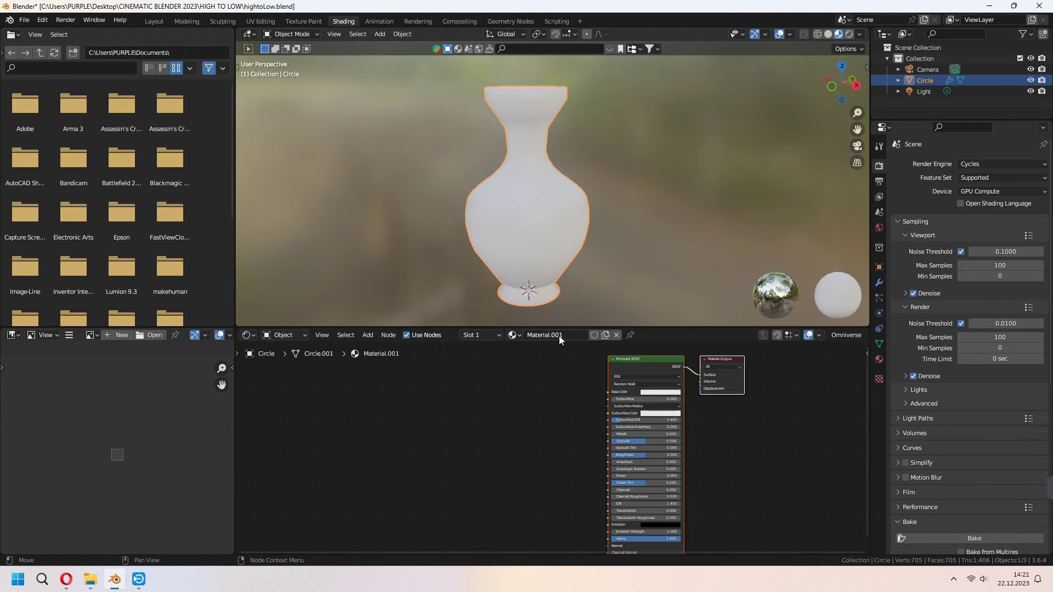
text(vaseGold)
key(Return)
Set the Principled BSDF's base color to hex FFC133.
scroll(517, 451, up, 4)
click(554, 460)
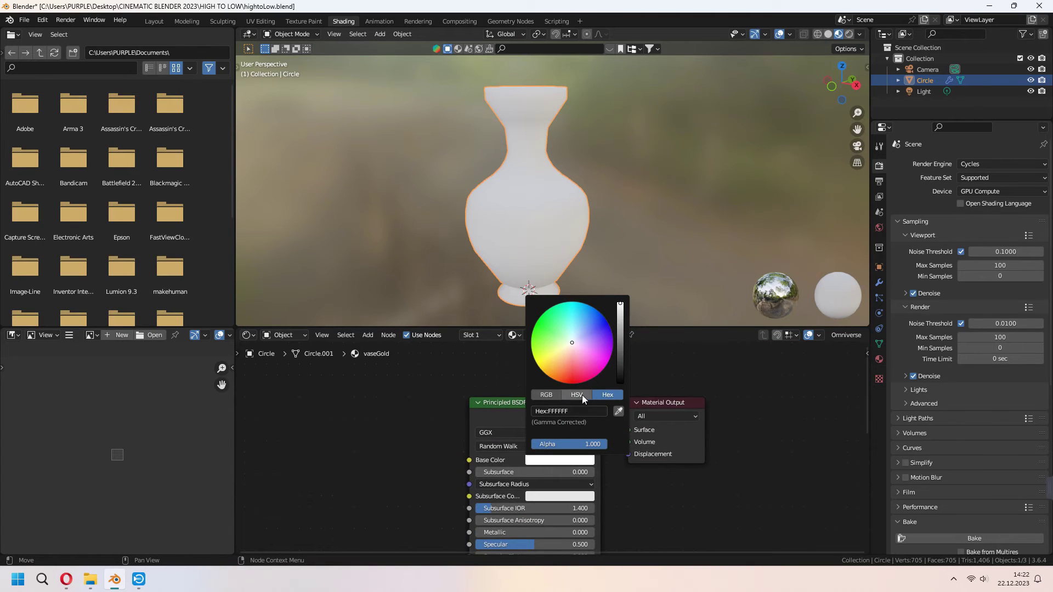
click(577, 411)
text(FFC)
text(133)
key(Return)
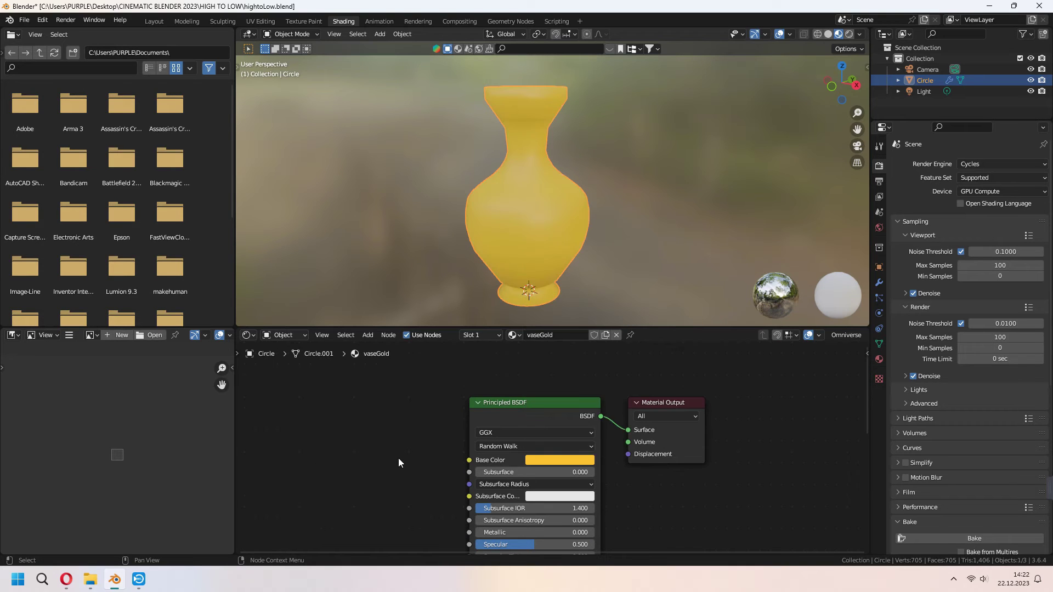
Set the gold material's Metallic to 1.000 and Roughness to 0.214.
middle_drag(427, 506, 421, 421)
drag(518, 445, 590, 444)
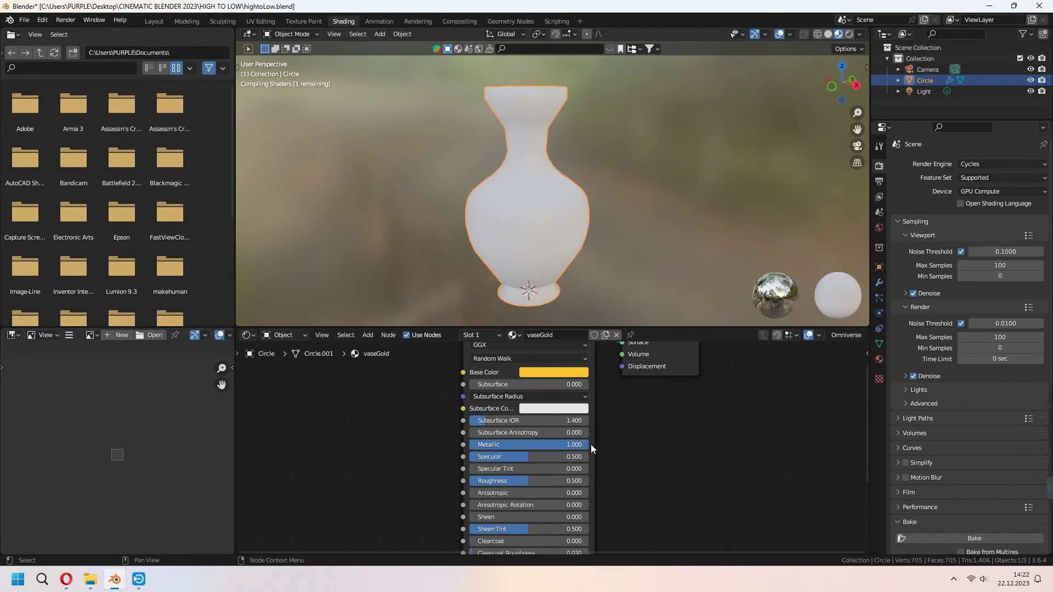
drag(499, 483, 442, 478)
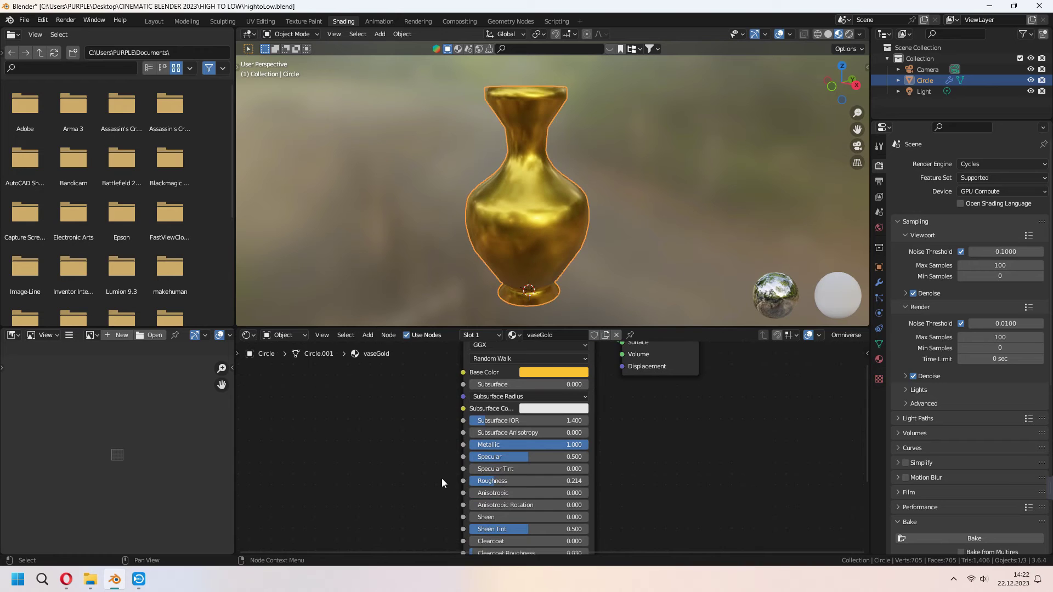
Add an Image Texture node and place it to the left of the Principled BSDF node.
middle_drag(365, 402, 476, 444)
key(shift+a)
text(im)
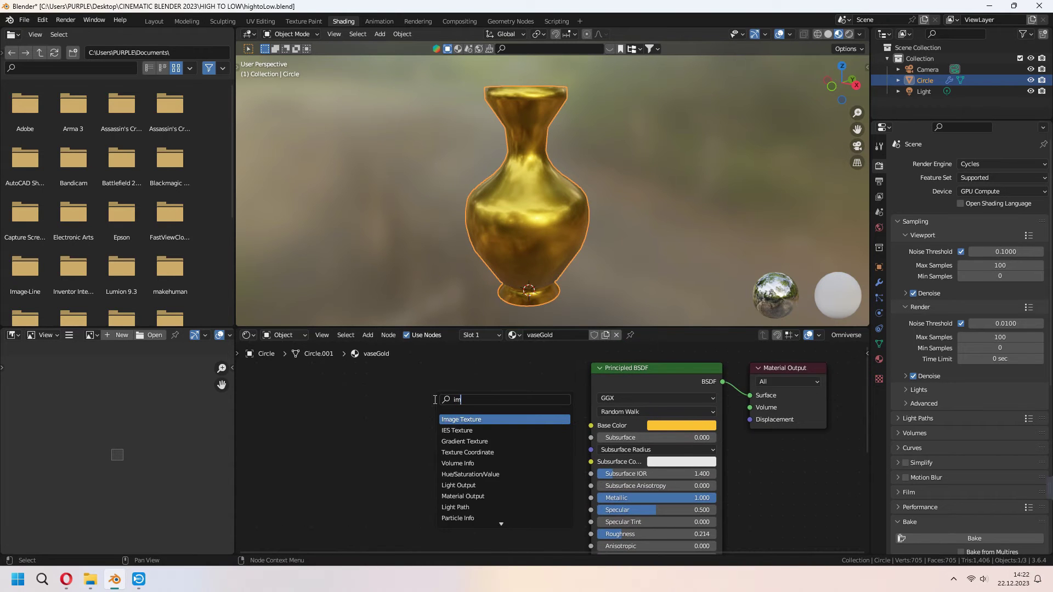
text(age)
key(Return)
click(282, 444)
middle_drag(454, 508, 475, 415)
scroll(457, 443, down, 1)
scroll(456, 446, down, 2)
middle_drag(463, 454, 462, 486)
scroll(460, 464, up, 1)
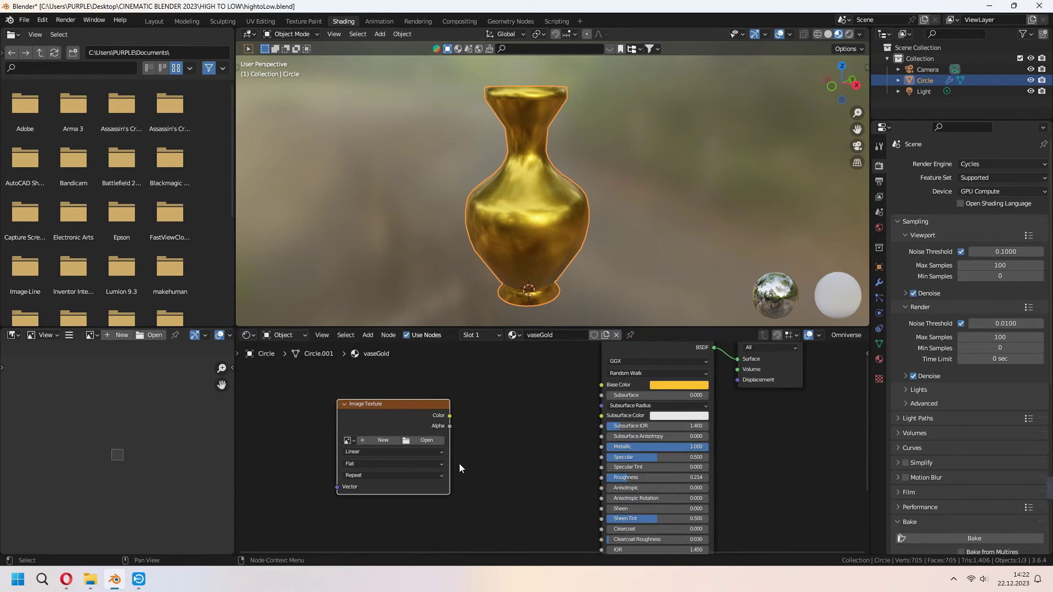
Create a new 4096 × 4096 px image named Normal in the texture node and set its color space to Non-Color.
click(383, 439)
text(Normal)
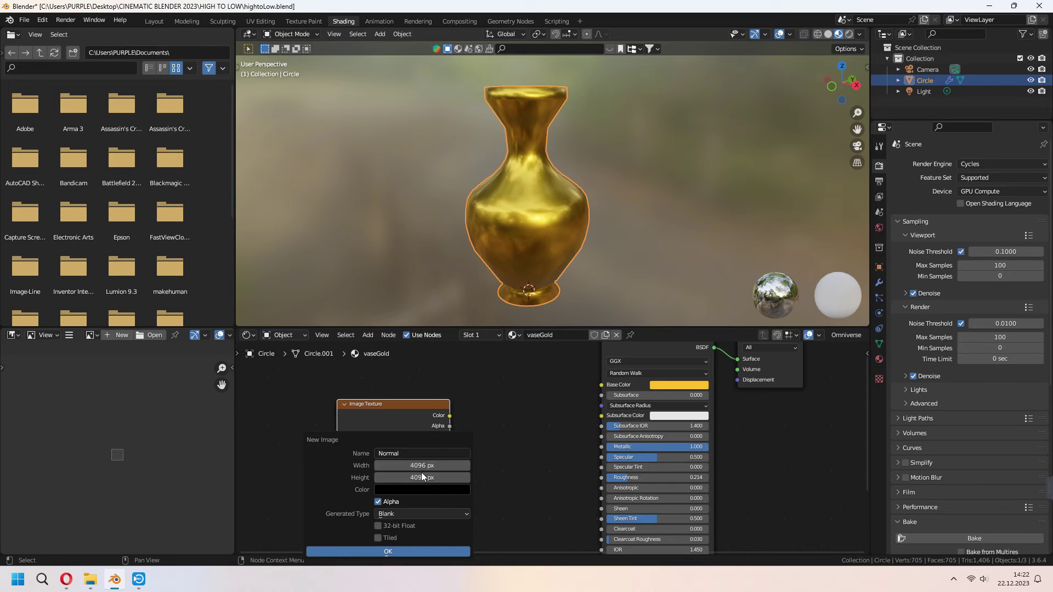
click(400, 552)
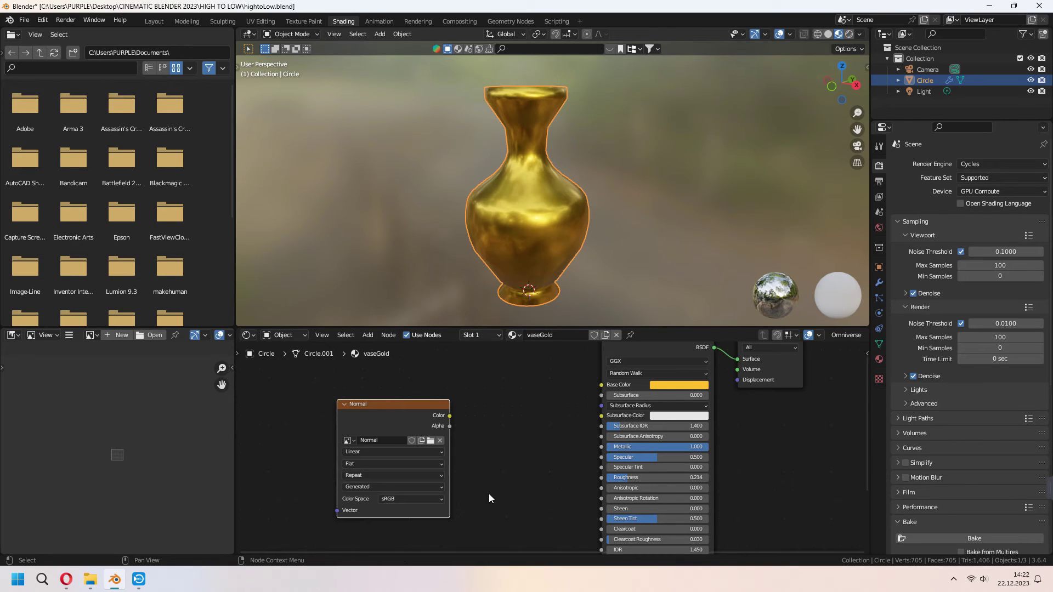
scroll(488, 493, down, 1)
click(440, 491)
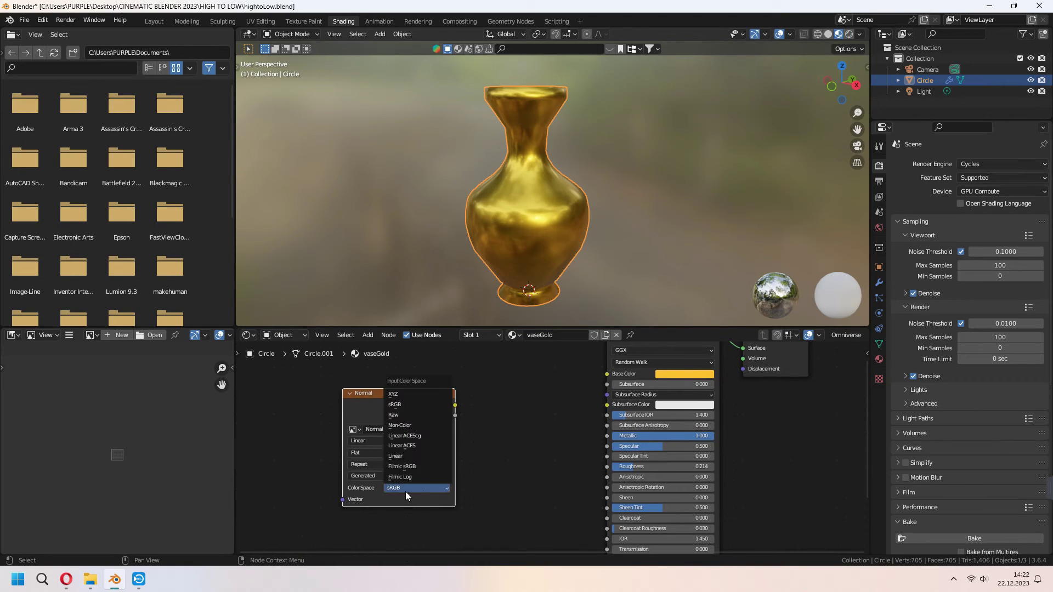
click(415, 427)
Display the Normal image in the image editor.
middle_drag(518, 482, 459, 507)
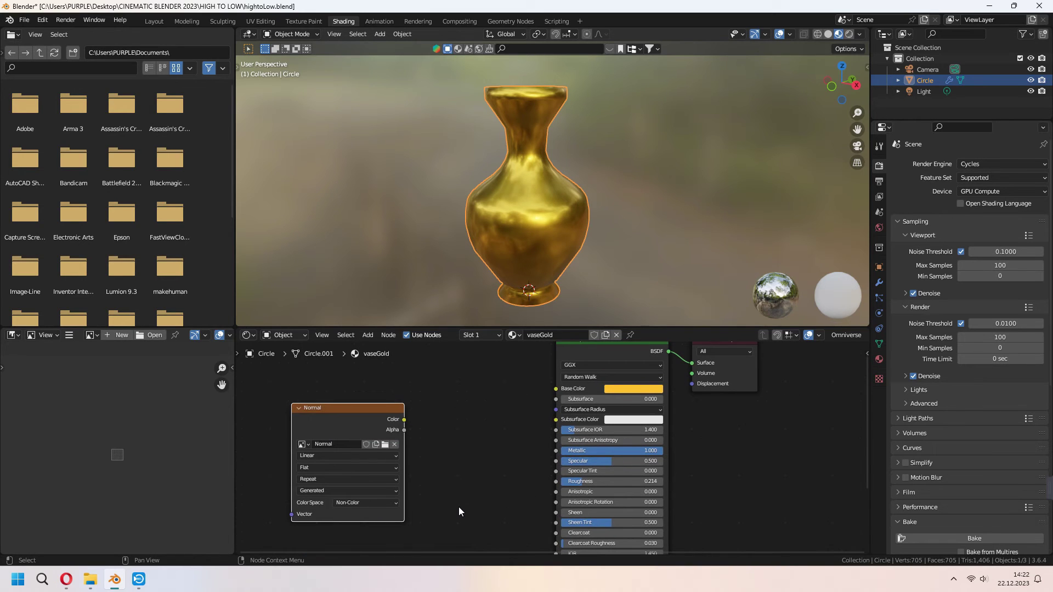
click(90, 335)
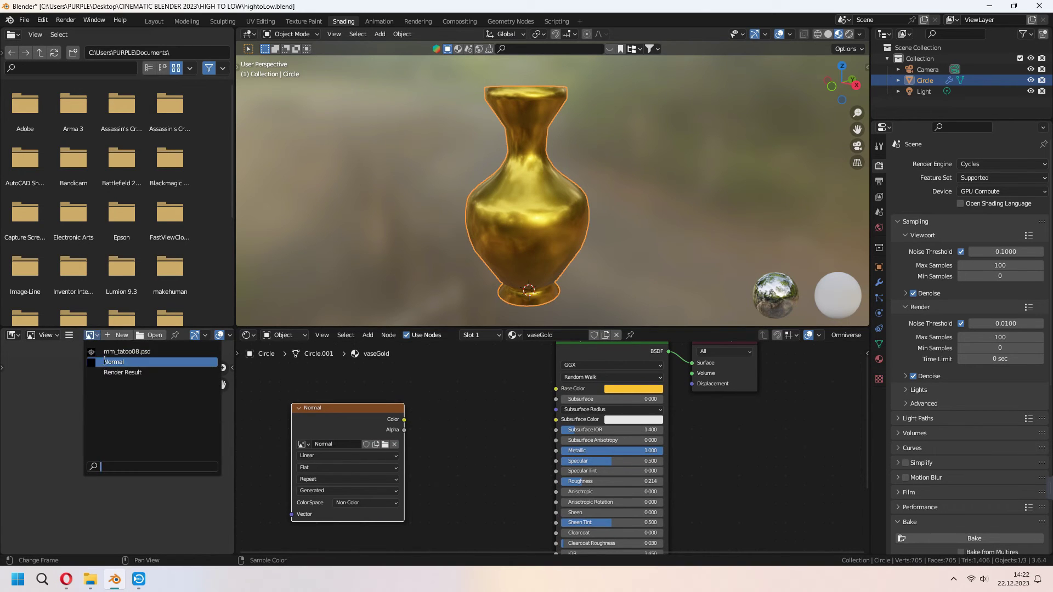
click(118, 362)
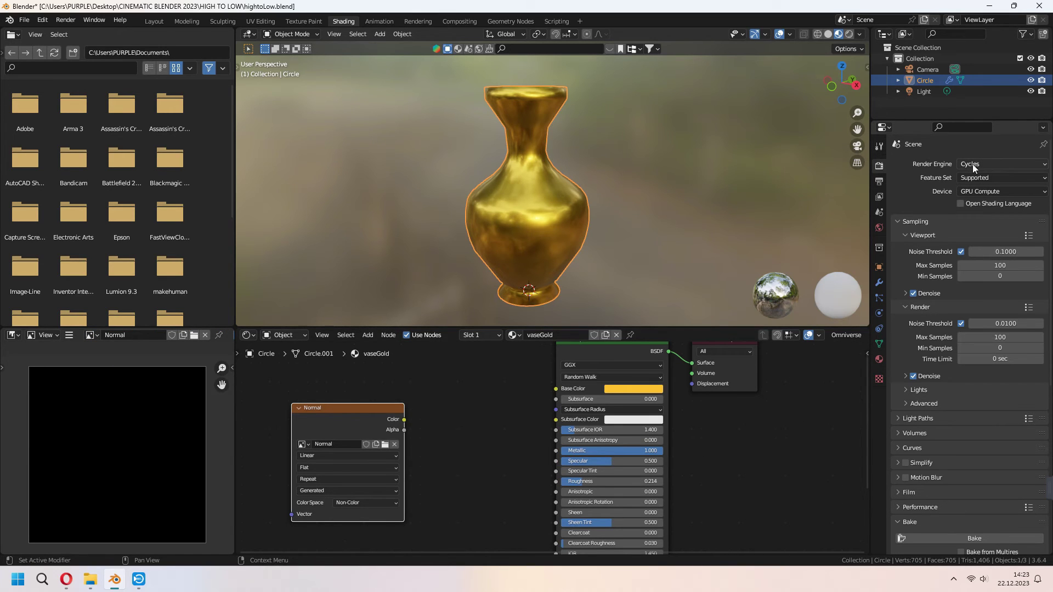
Enable Bake from Multires with the Normals bake type and bake the map into the Normal image.
scroll(925, 377, down, 8)
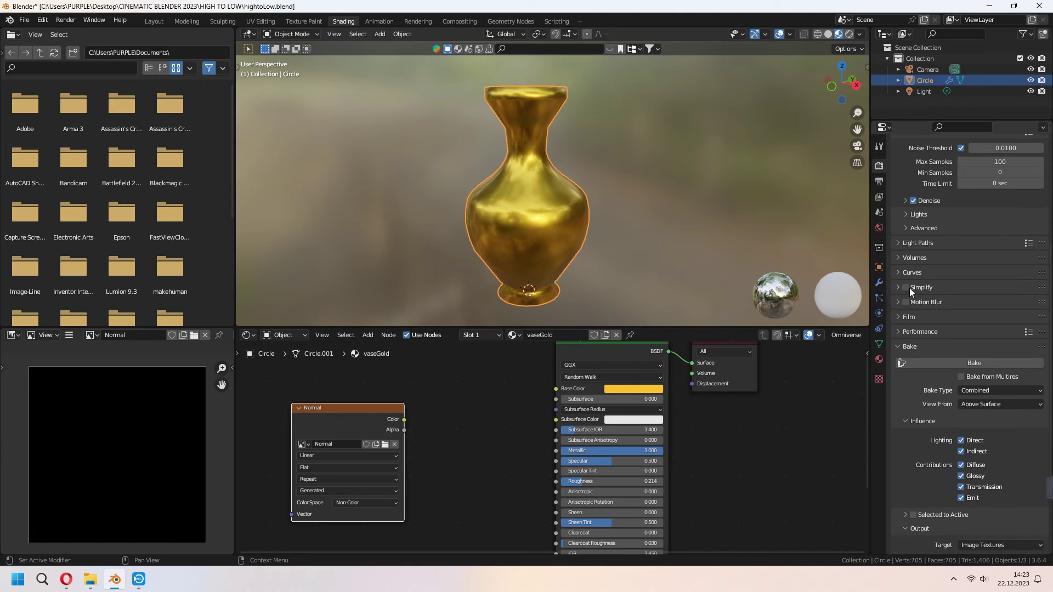
scroll(905, 351, down, 1)
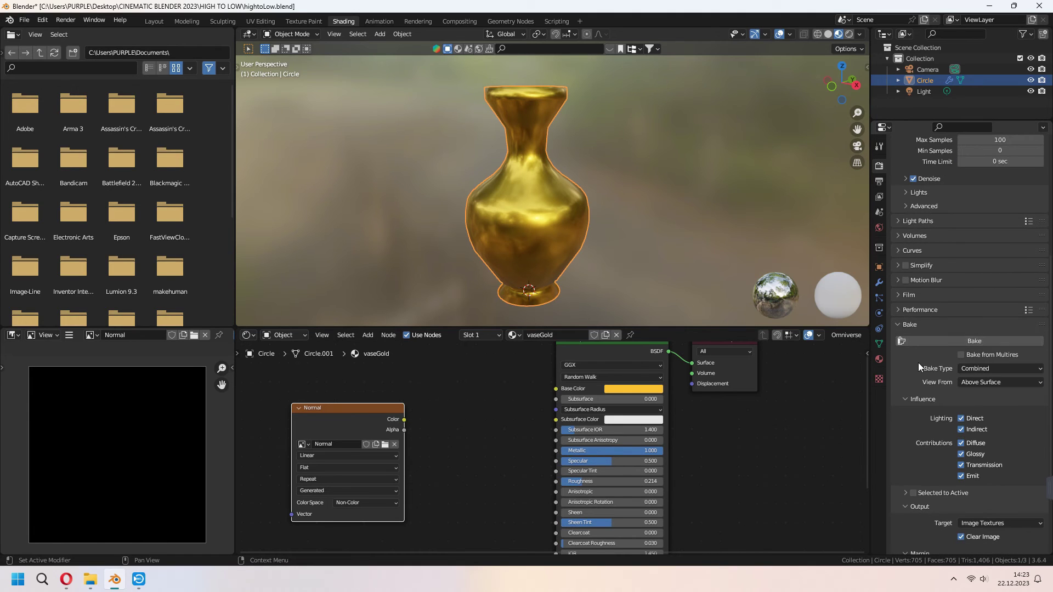
click(961, 355)
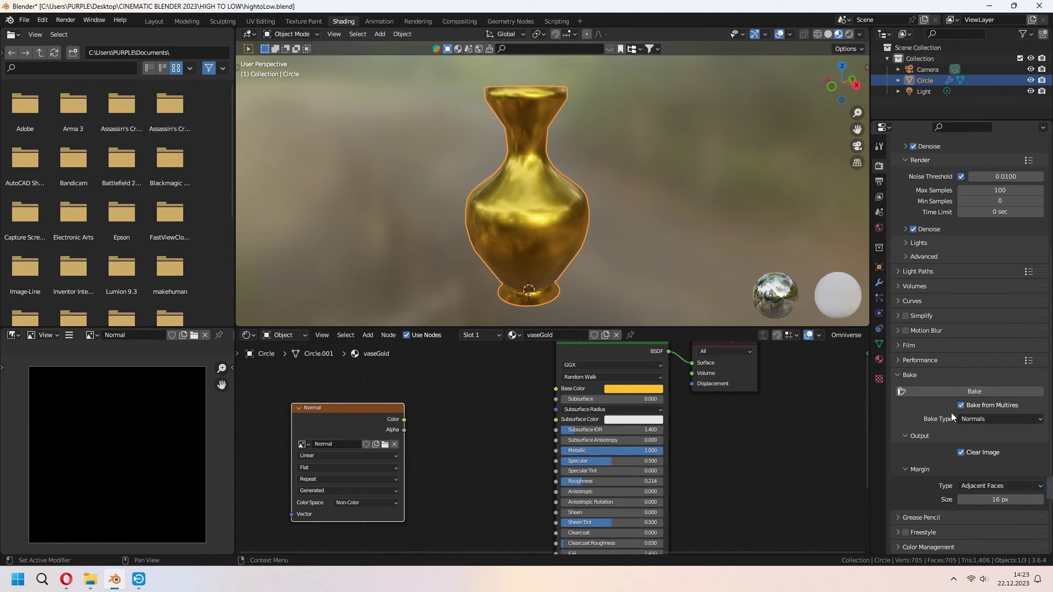
click(972, 419)
click(978, 418)
click(935, 390)
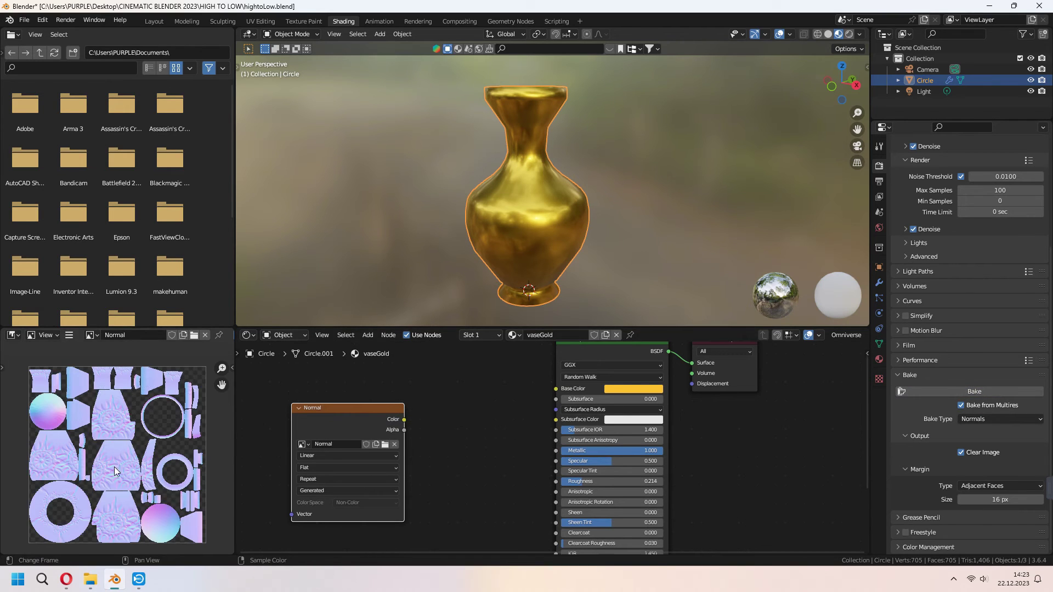
Save the baked Normal image to disk and save the Blender file.
click(69, 334)
mouse_move(90, 358)
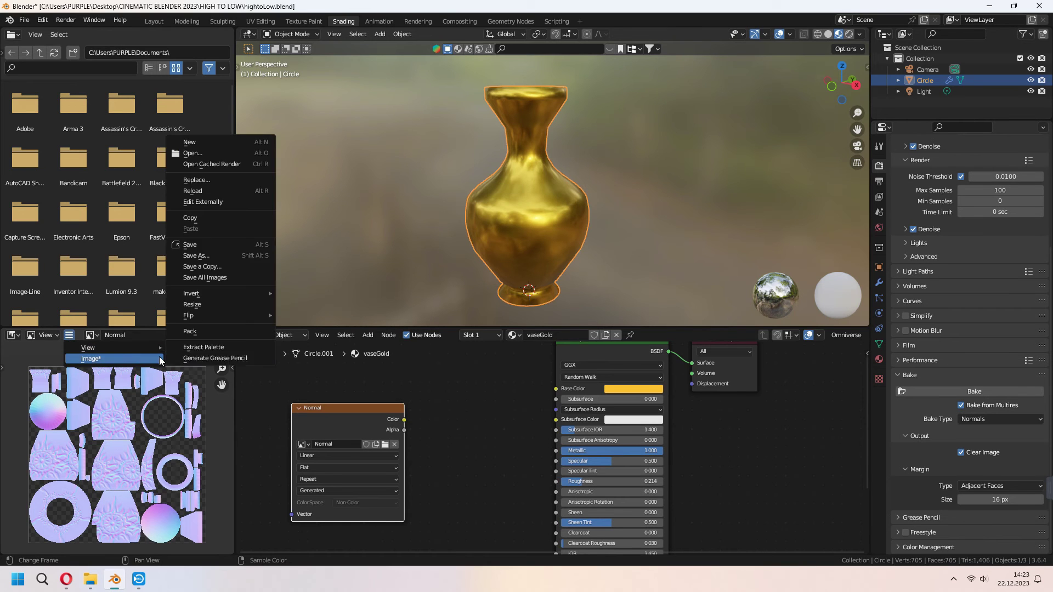
click(203, 249)
click(720, 437)
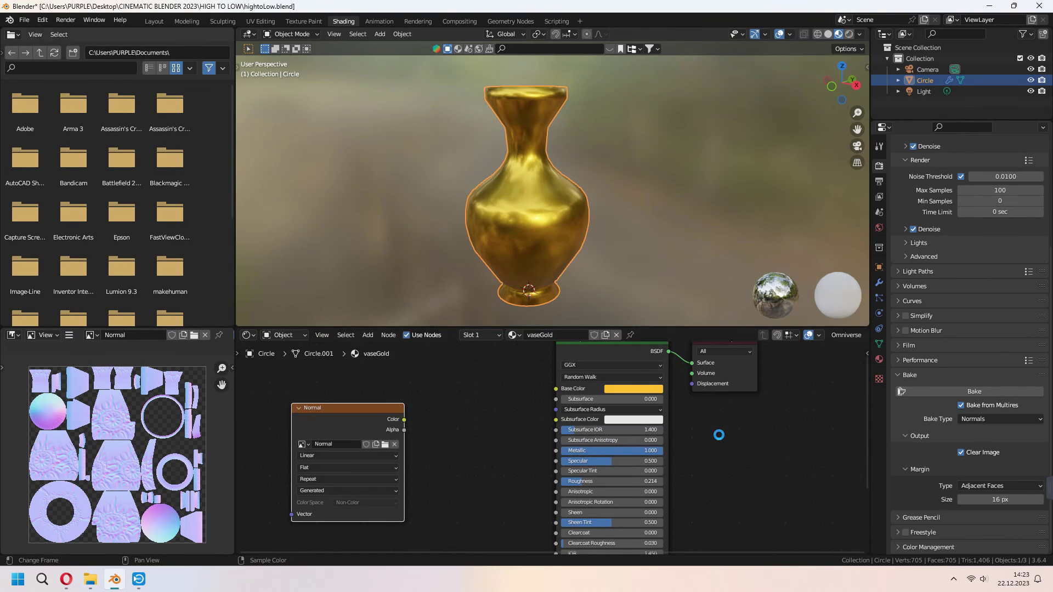
key(ctrl+s)
Move the Normal image node lower and add a Normal Map node between it and the Principled BSDF.
middle_drag(494, 464, 508, 420)
key(g)
click(507, 493)
middle_drag(506, 493, 501, 456)
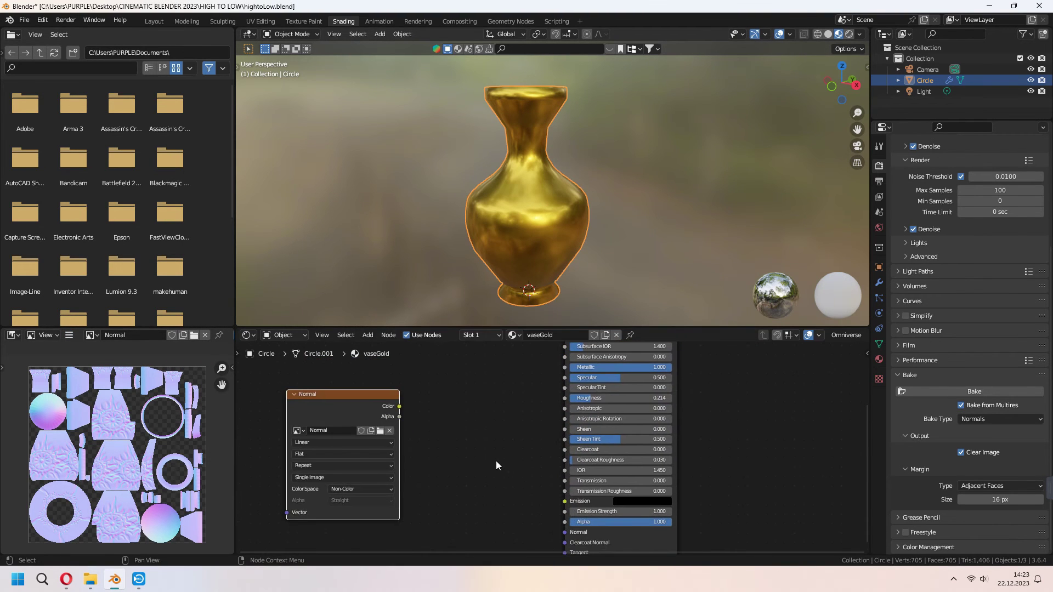
key(shift+a)
click(492, 393)
text(normal)
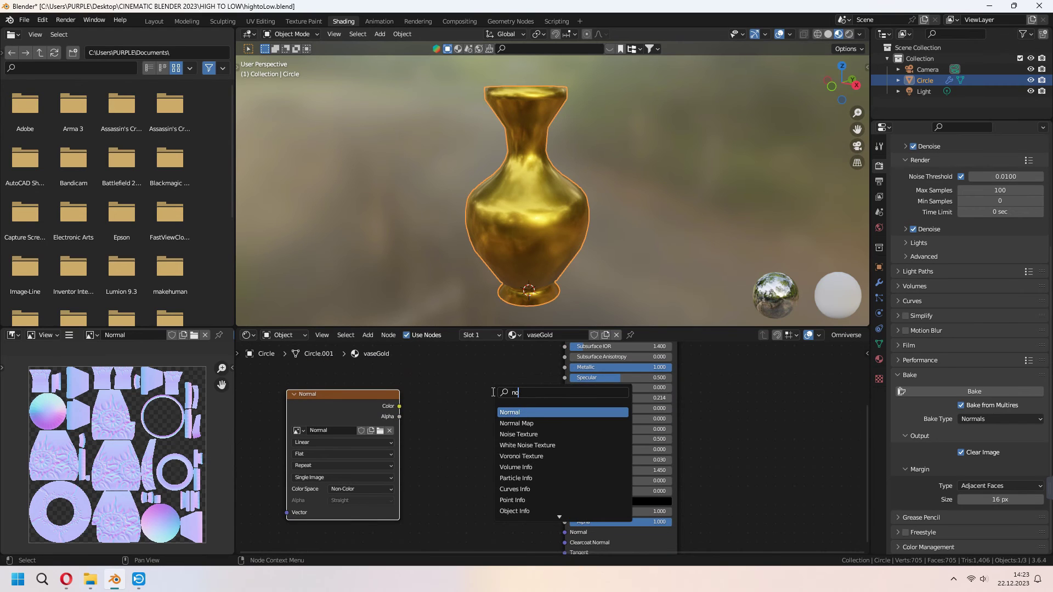
key(Down)
key(Return)
click(472, 456)
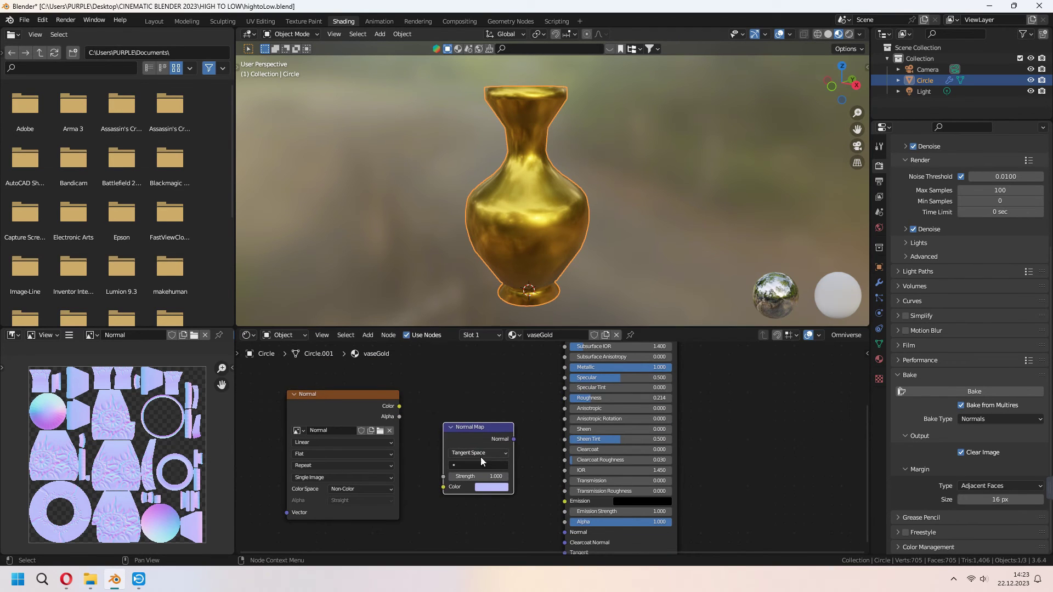
Connect the Normal image's color to the Normal Map node, and the Normal Map's output to the Principled BSDF's Normal input.
middle_drag(480, 456, 482, 412)
drag(515, 396, 565, 488)
drag(399, 362, 441, 445)
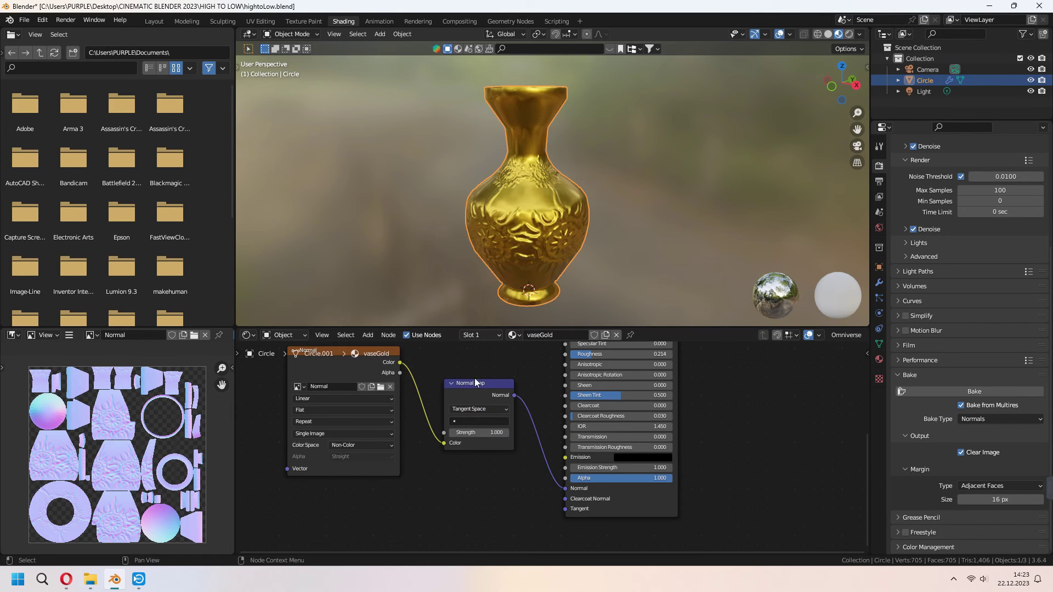
Check the baked relief on the golden vase up close and save the file.
scroll(561, 249, up, 2)
scroll(560, 248, up, 2)
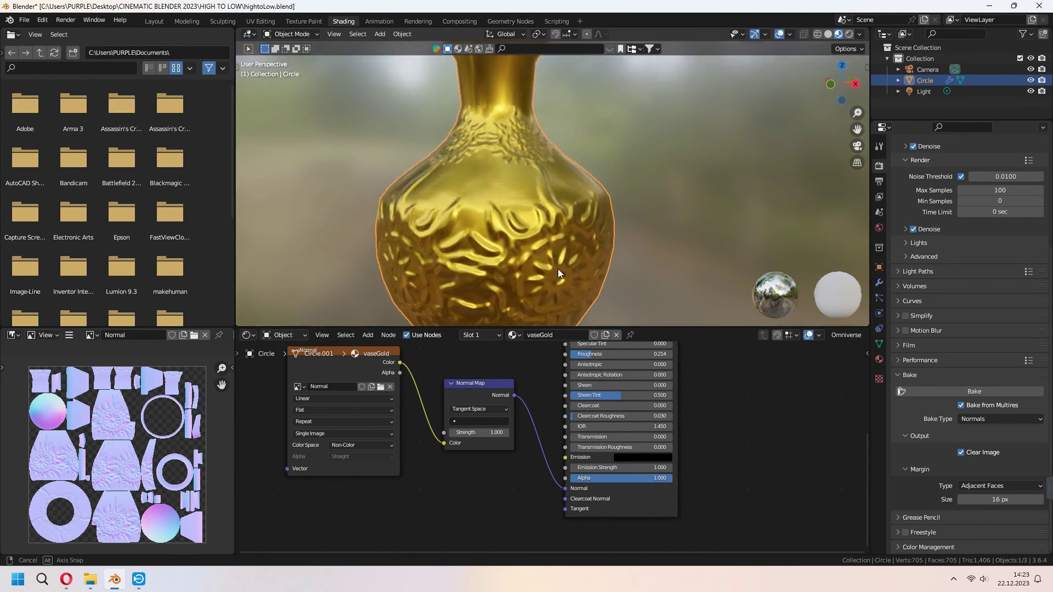
middle_drag(558, 269, 586, 242)
scroll(580, 229, down, 1)
key(ctrl+s)
key(ctrl+s)
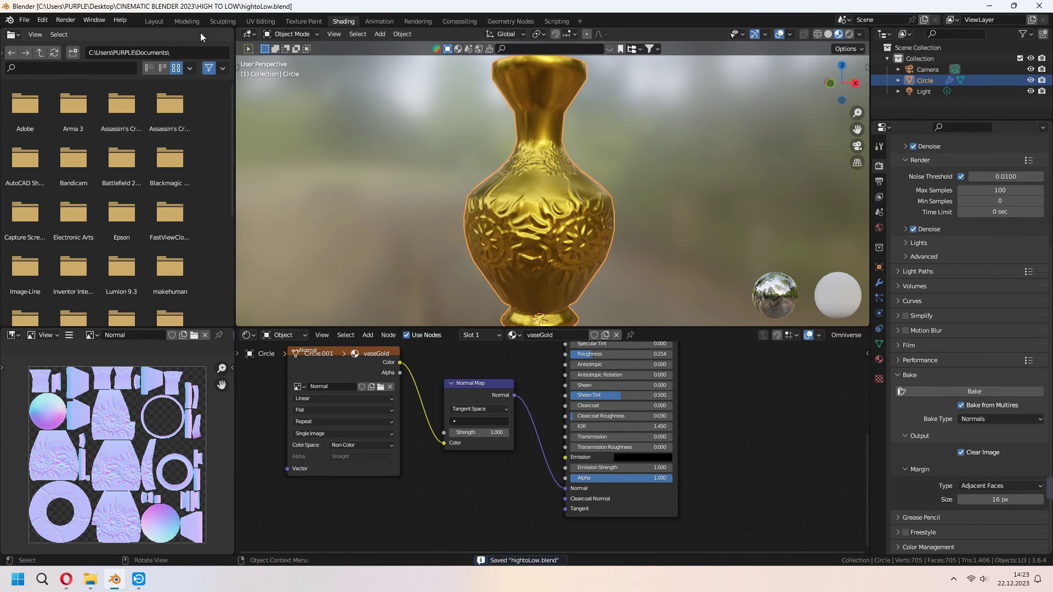
Return to the Layout workspace and display the vase in Rendered viewport shading.
click(154, 22)
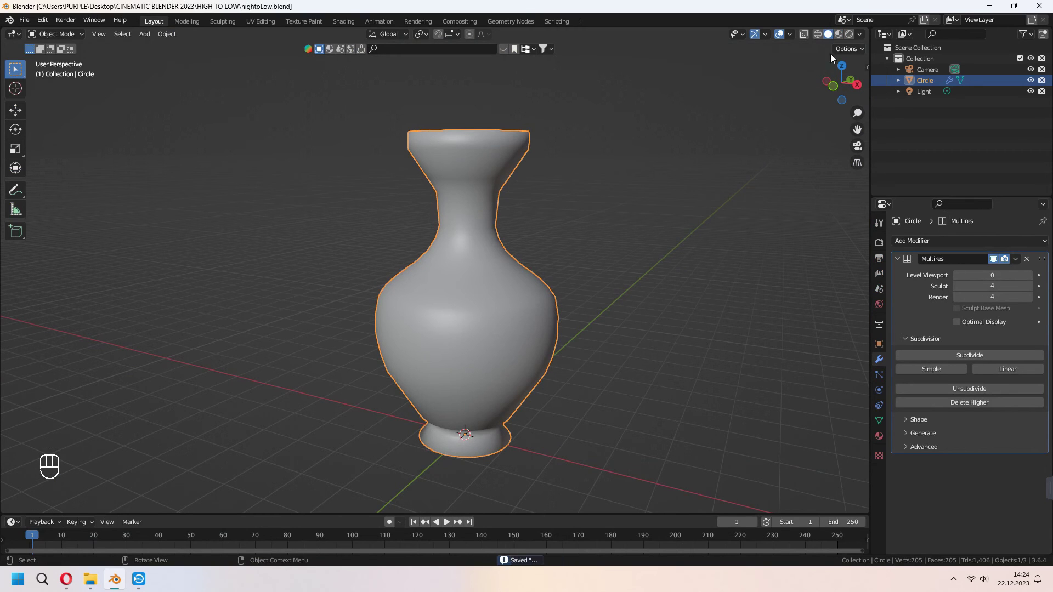
click(838, 34)
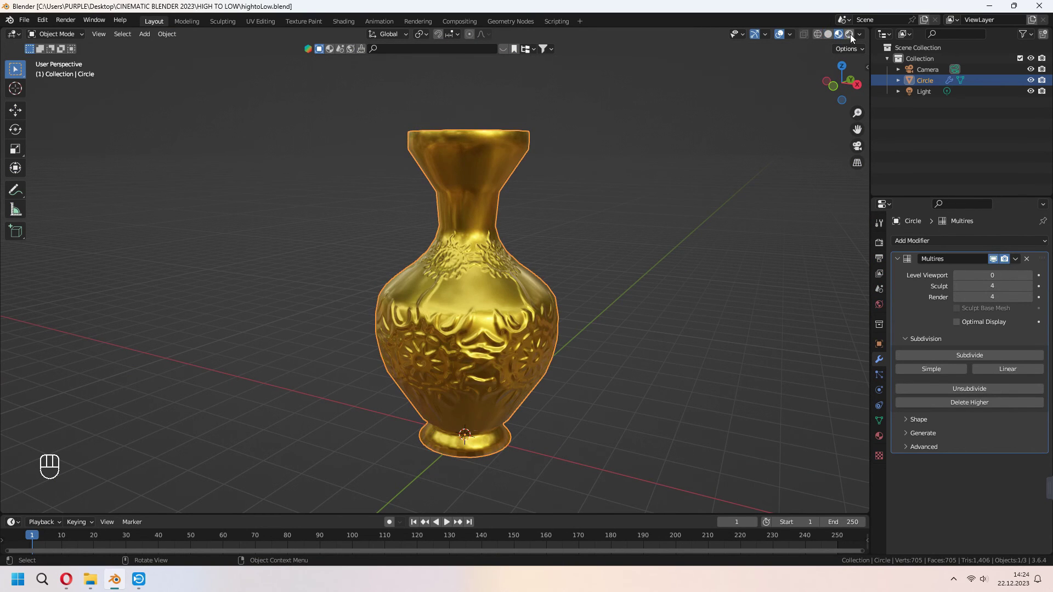
click(849, 34)
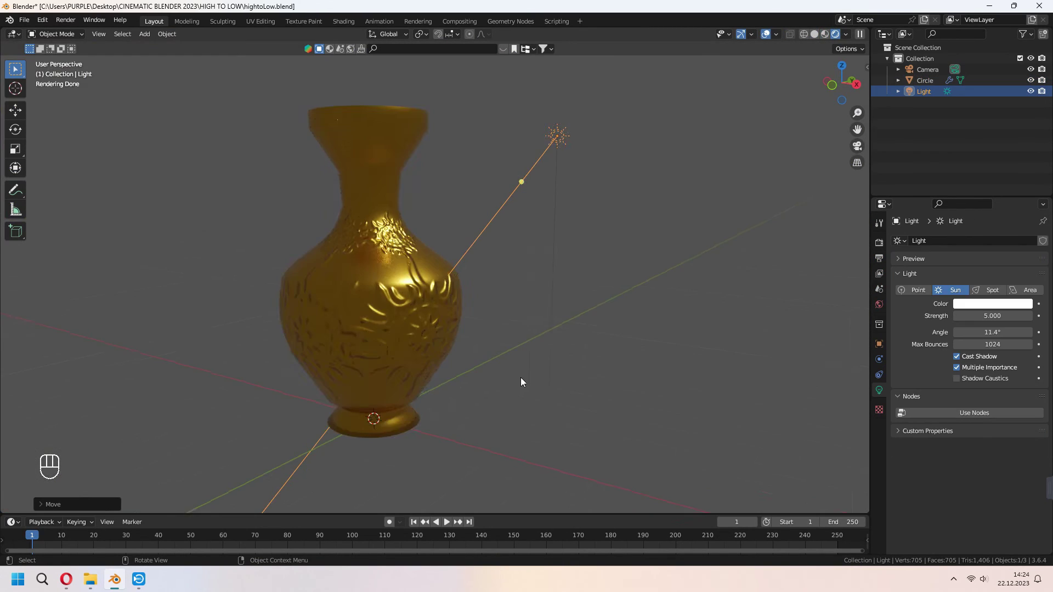
Duplicate the sun light along the X axis to the vase's other side and adjust the copy's position along Y and X.
scroll(521, 378, down, 1)
middle_drag(521, 380, 554, 373)
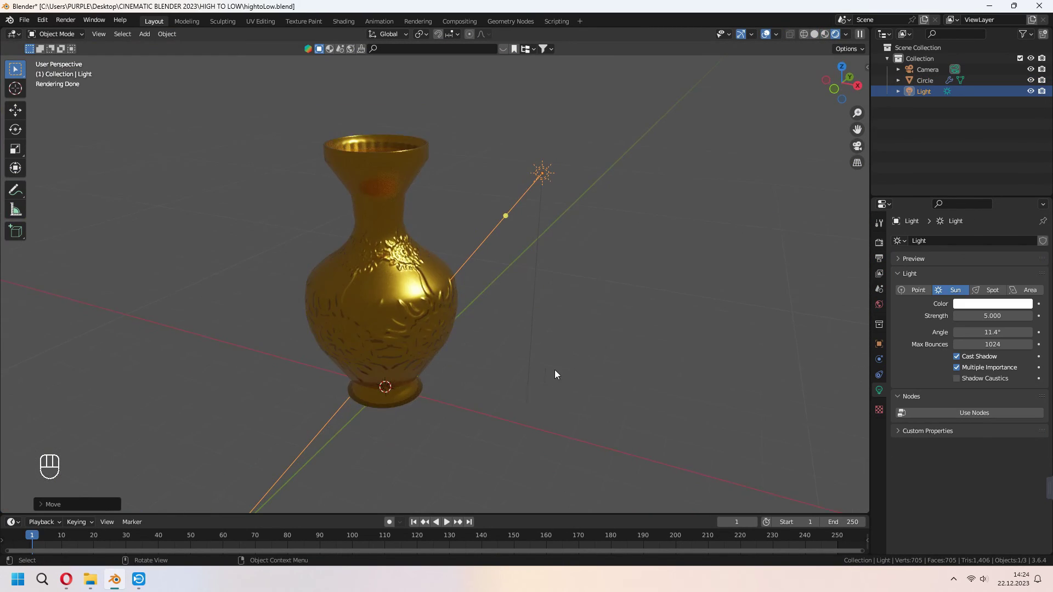
key(shift+d)
key(x)
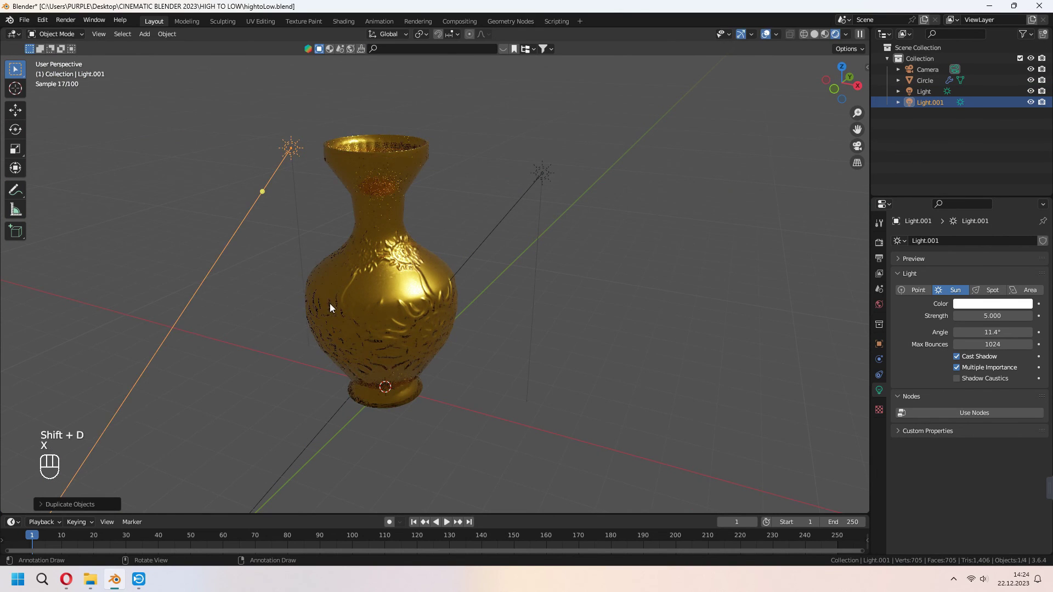
key(g)
key(y)
click(294, 426)
key(g)
key(x)
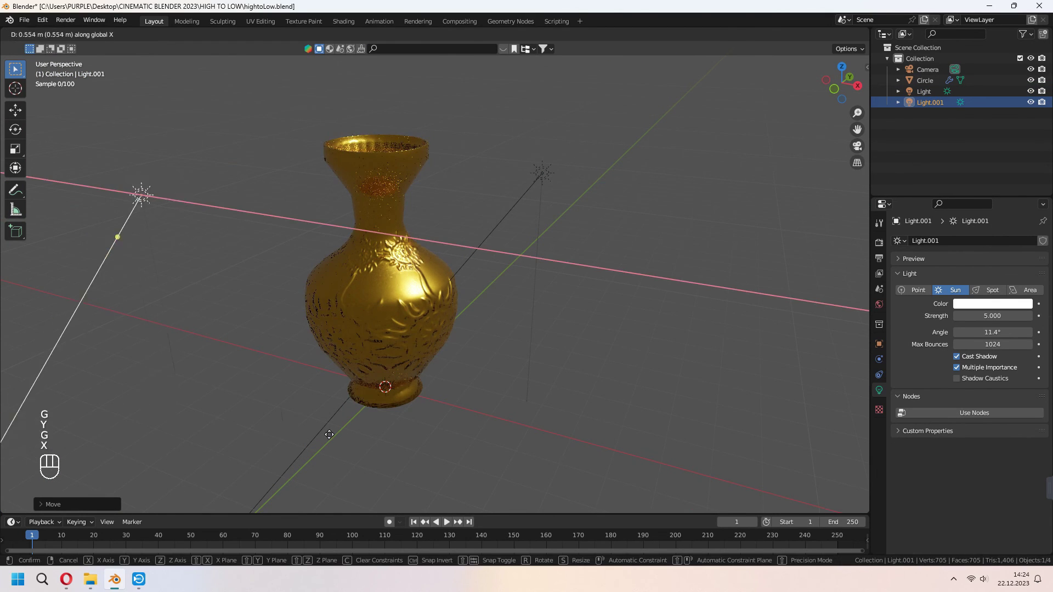
Rotate the duplicated sun light 180° around the Z axis and shift it along the Y axis.
key(r)
key(z)
key(KP_1)
key(KP_8)
key(KP_0)
key(KP_Enter)
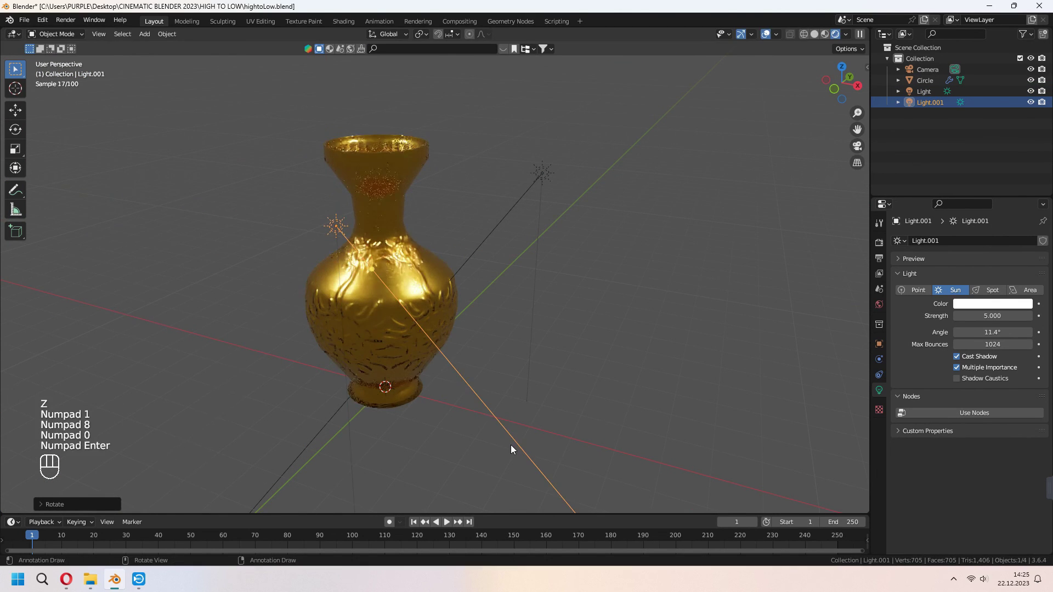
key(g)
key(y)
click(449, 386)
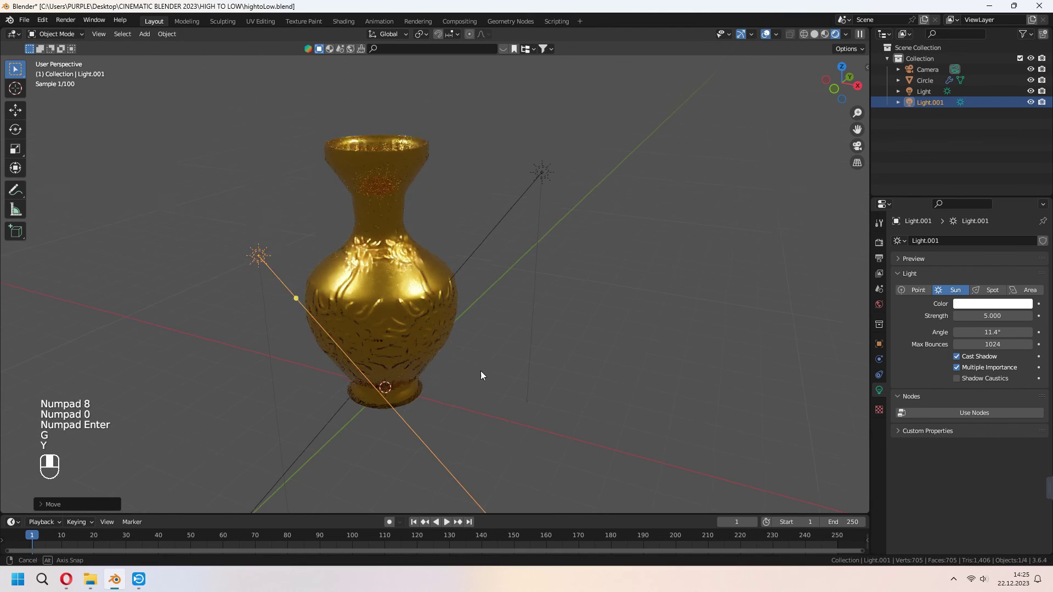
Examine the lit vase from another side and switch the viewport to Material Preview shading.
middle_drag(481, 370, 565, 370)
scroll(446, 346, up, 3)
scroll(468, 334, down, 3)
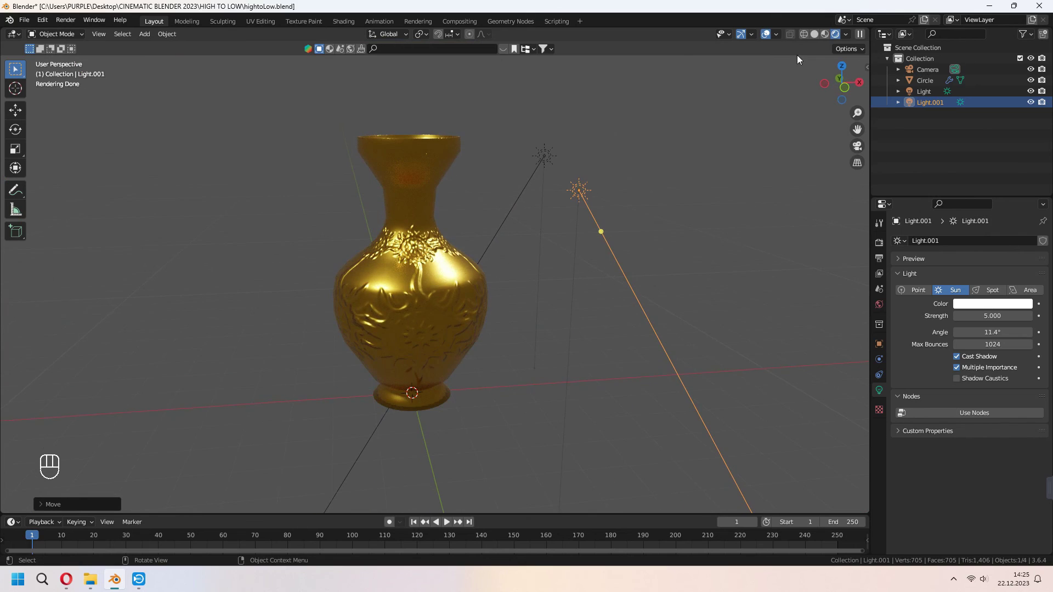
click(825, 34)
mouse_move(534, 253)
middle_down()
mouse_move(609, 271)
mouse_move(590, 305)
middle_up()
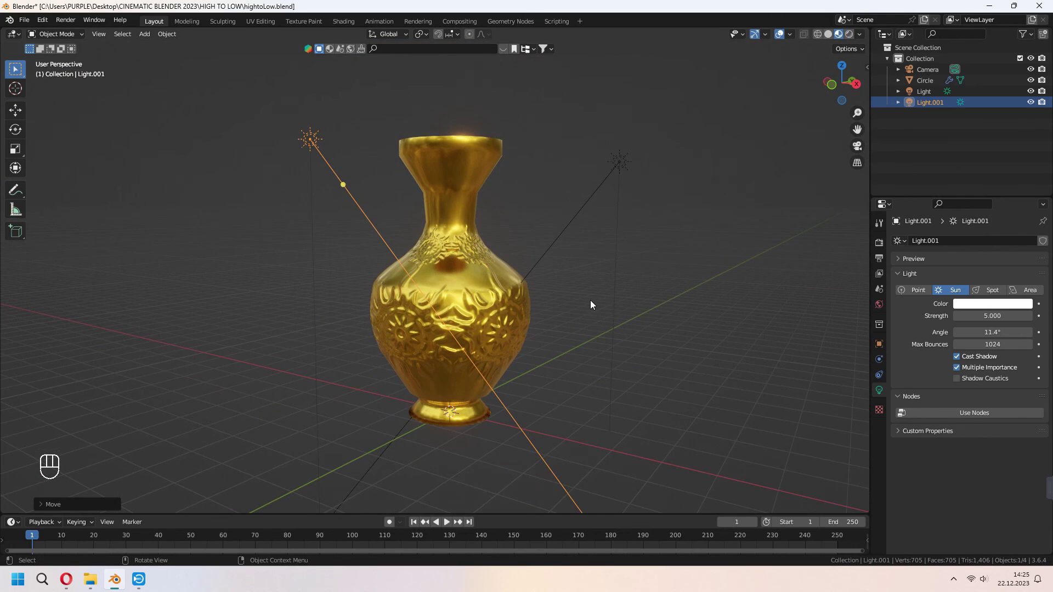